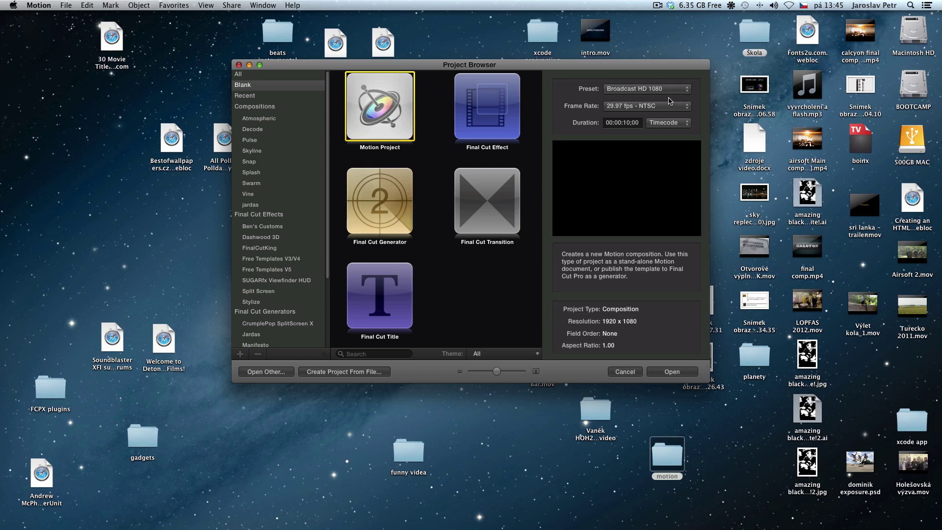
# Step: Create a blank Motion Project with the Broadcast HD 1080 preset, keeping Timecode as the duration format
pyautogui.click(659, 91)
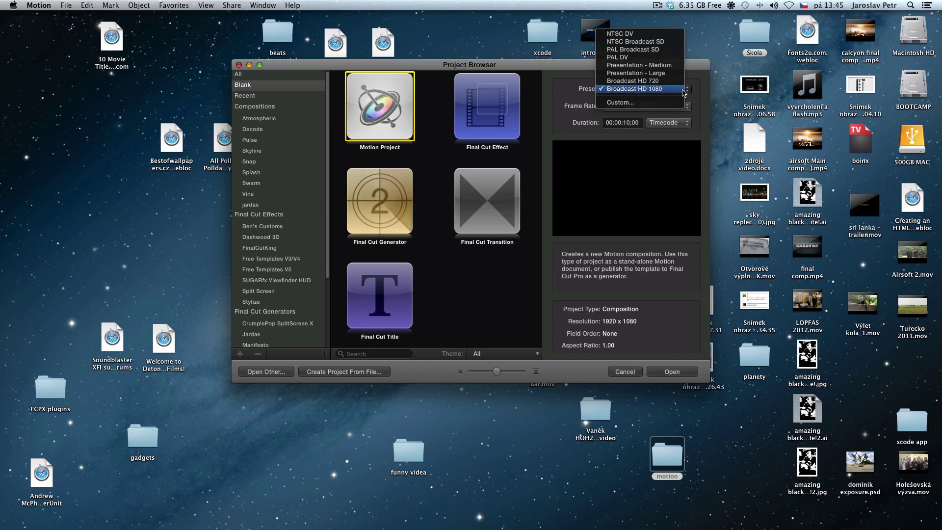
pyautogui.click(695, 94)
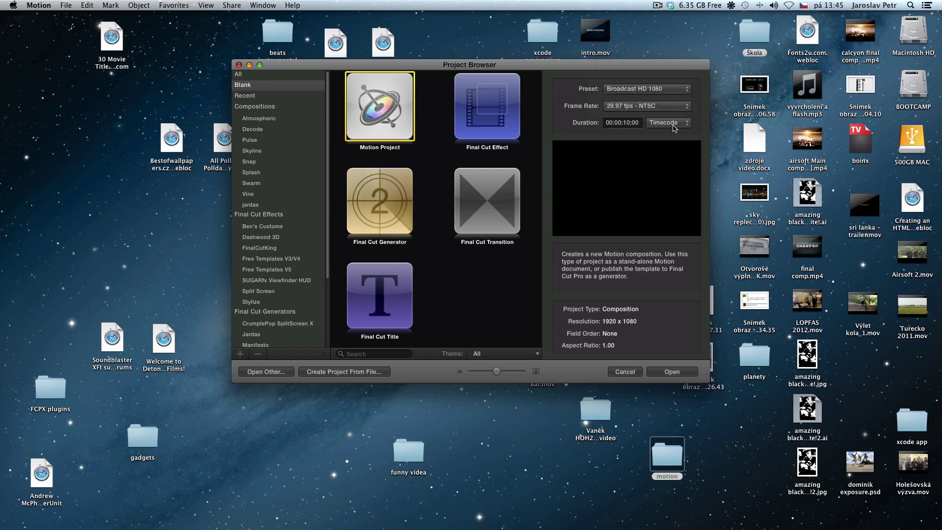
pyautogui.click(665, 124)
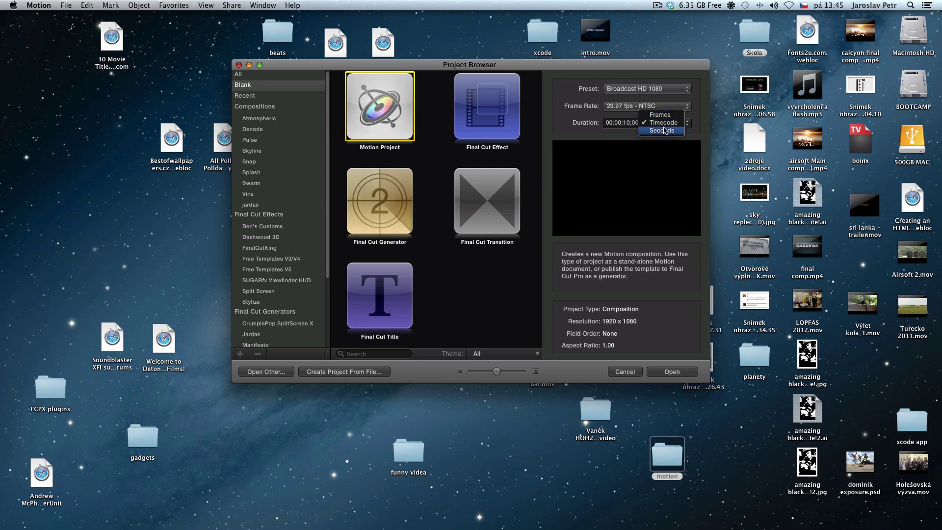
pyautogui.click(698, 133)
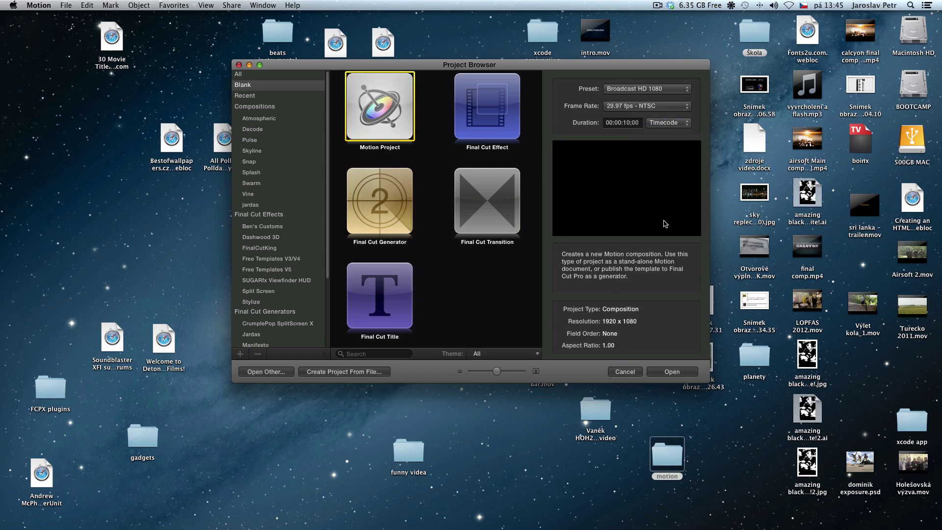
pyautogui.click(668, 126)
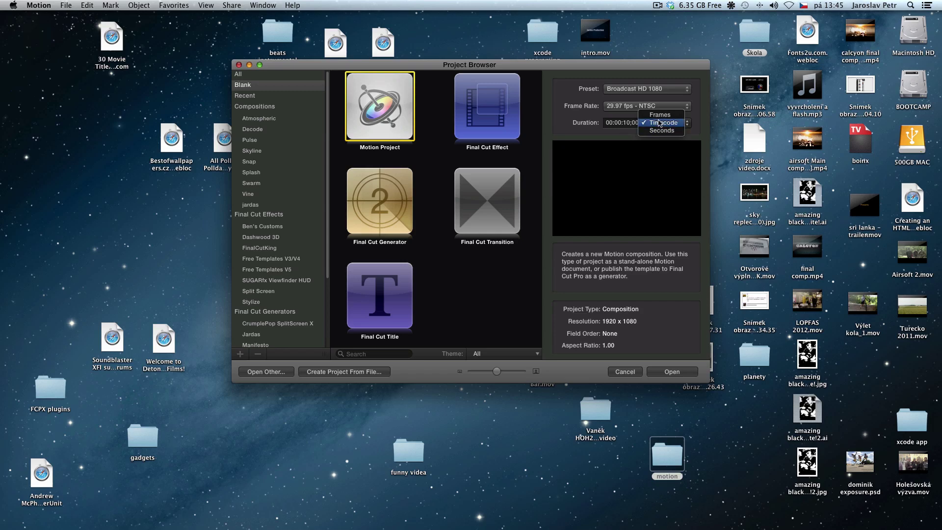
pyautogui.click(659, 124)
pyautogui.click(670, 375)
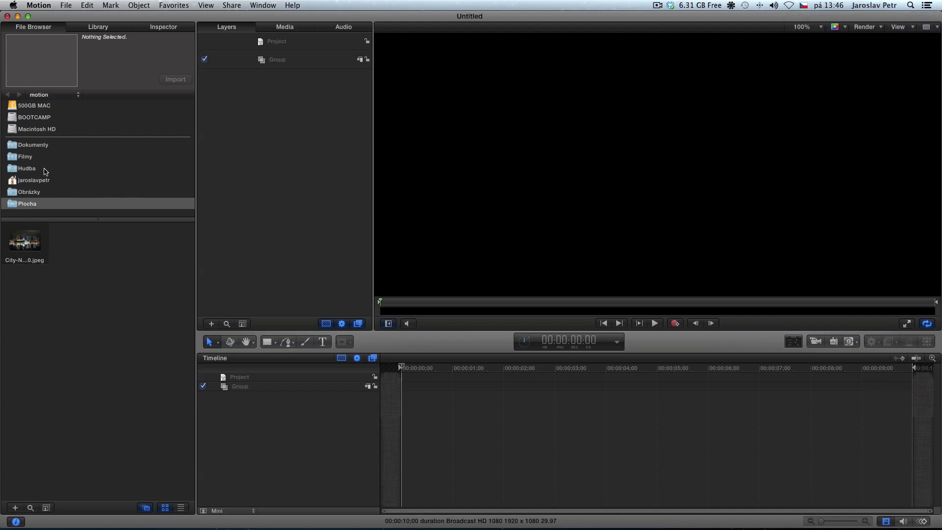
# Step: Place the City-Night-View JPEG from the motion folder on the canvas and show its floating HUD
pyautogui.click(32, 258)
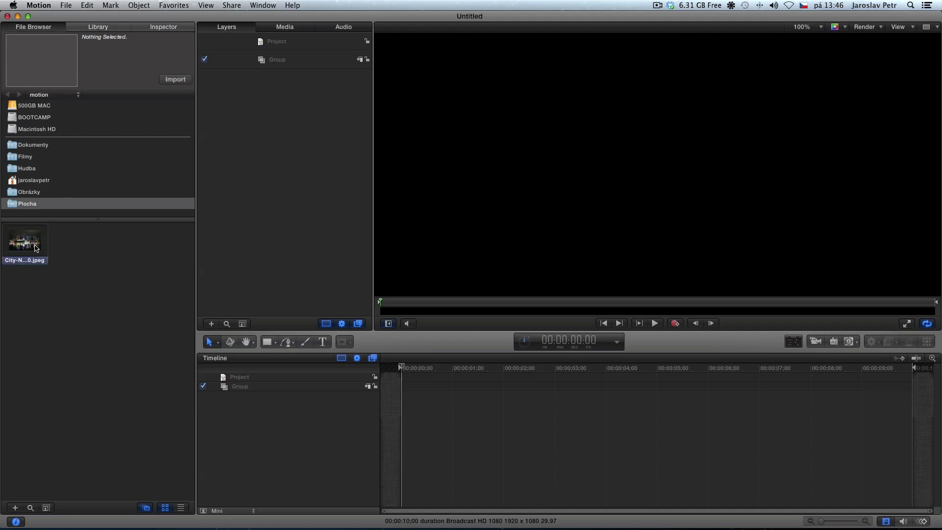
pyautogui.moveTo(39, 245); pyautogui.dragTo(656, 202)
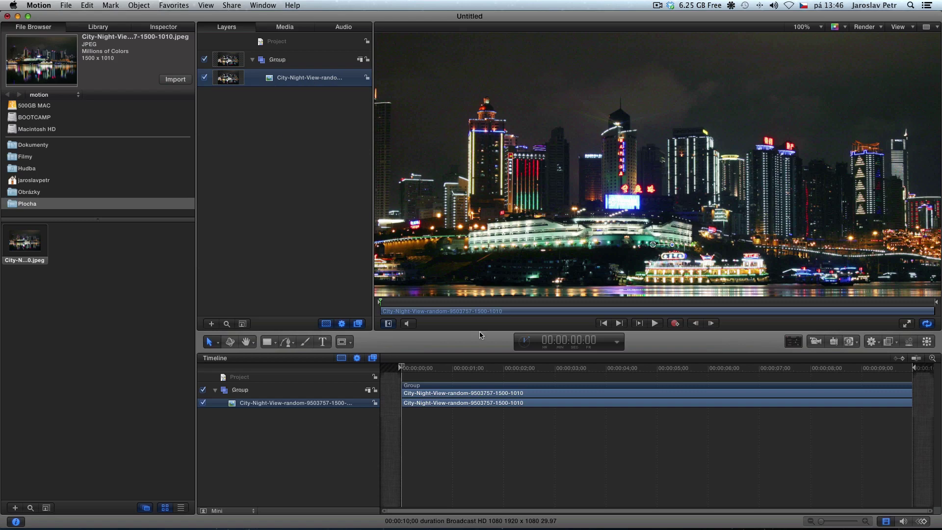
pyautogui.moveTo(414, 369); pyautogui.dragTo(265, 356)
pyautogui.click(794, 343)
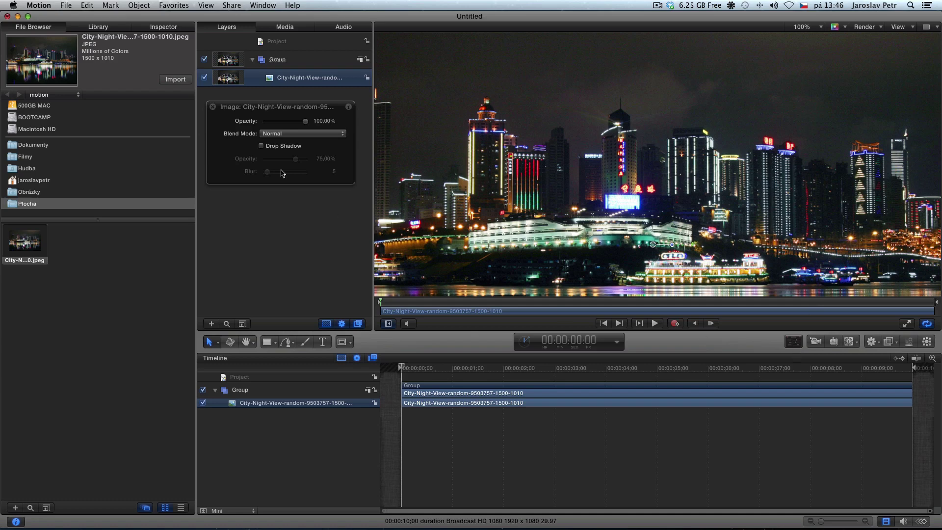
# Step: Try the Overlay and Hard Mix blend modes on the city image and return it to Normal
pyautogui.click(288, 135)
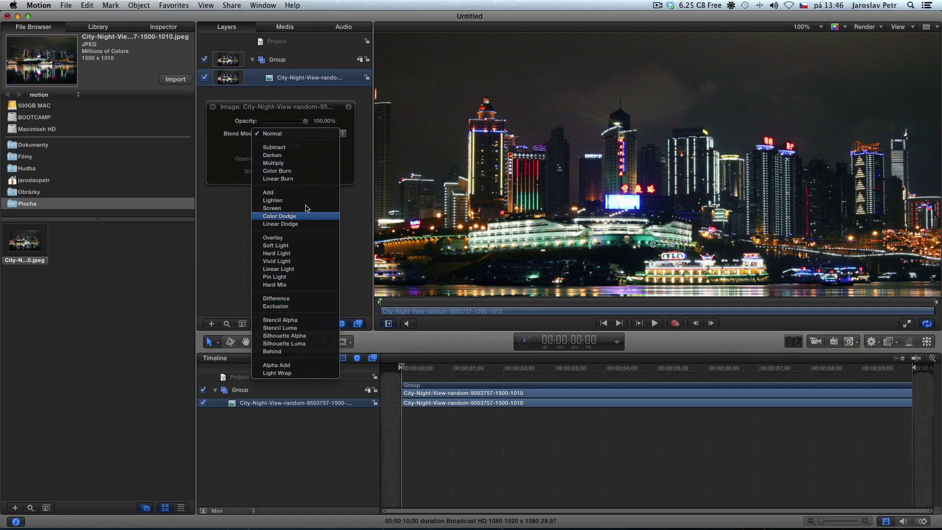
pyautogui.click(284, 237)
pyautogui.click(288, 137)
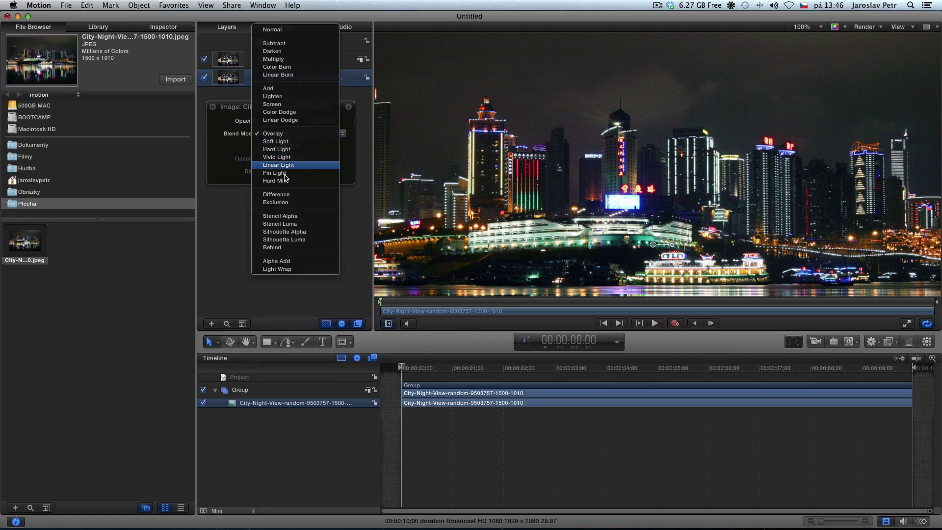
pyautogui.click(292, 182)
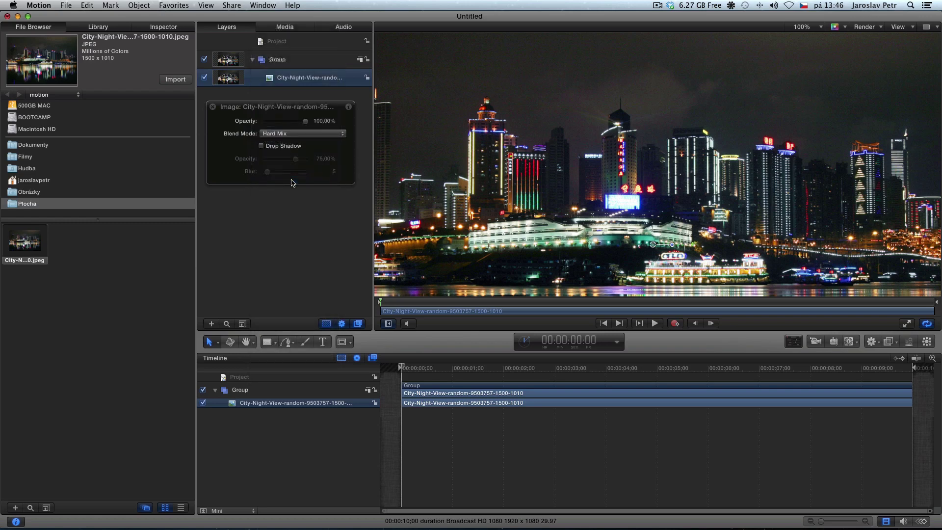
pyautogui.click(300, 138)
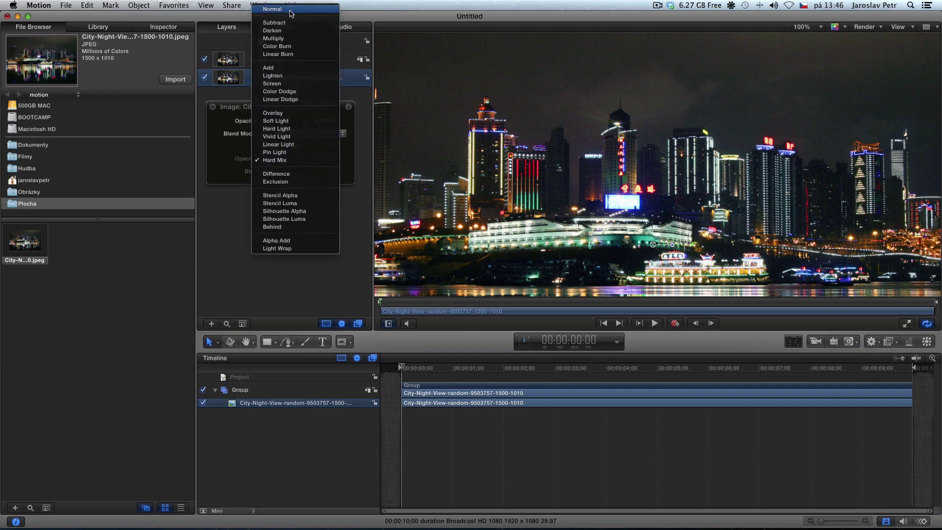
pyautogui.click(291, 13)
# Step: Turn on the city image's drop shadow and shrink the image from its lower-left corner
pyautogui.click(262, 146)
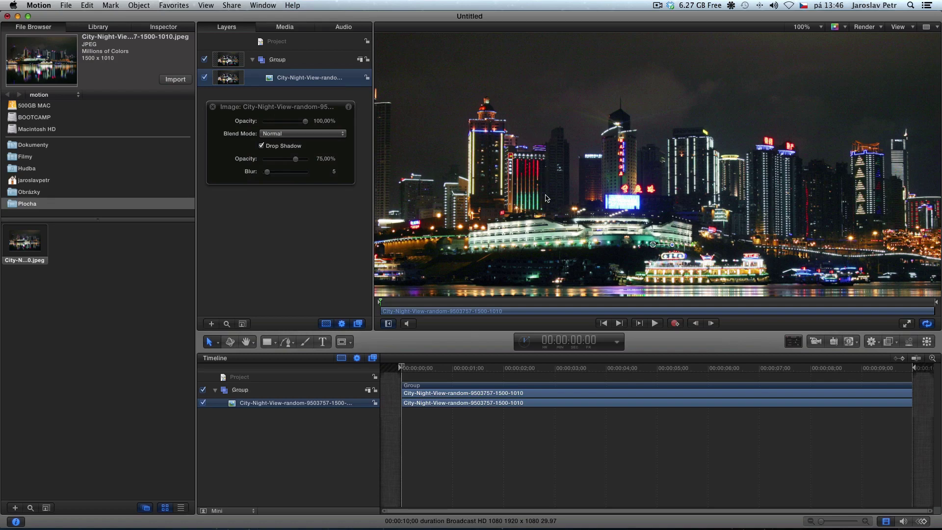
pyautogui.moveTo(495, 206); pyautogui.dragTo(580, 151)
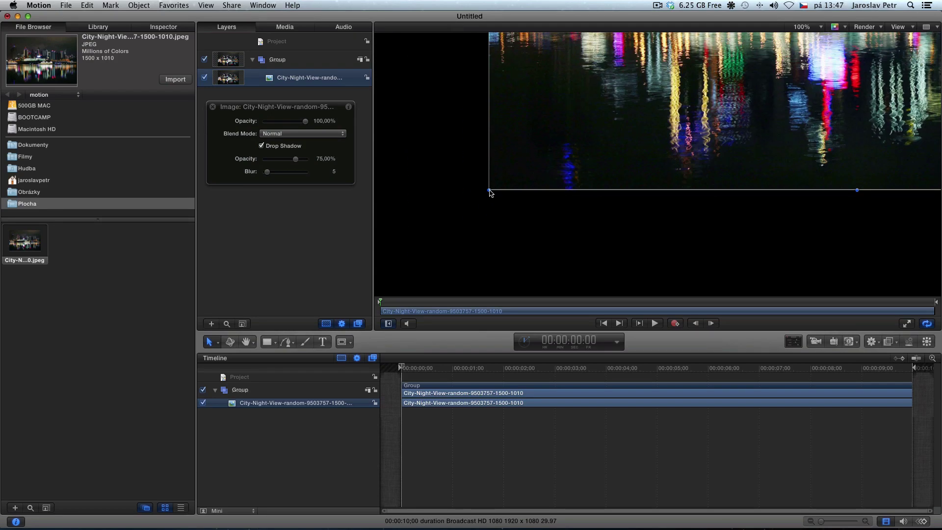
pyautogui.moveTo(489, 191); pyautogui.dragTo(748, 45)
pyautogui.press('super+z')
pyautogui.press('super+z')
pyautogui.press('super+shift+z')
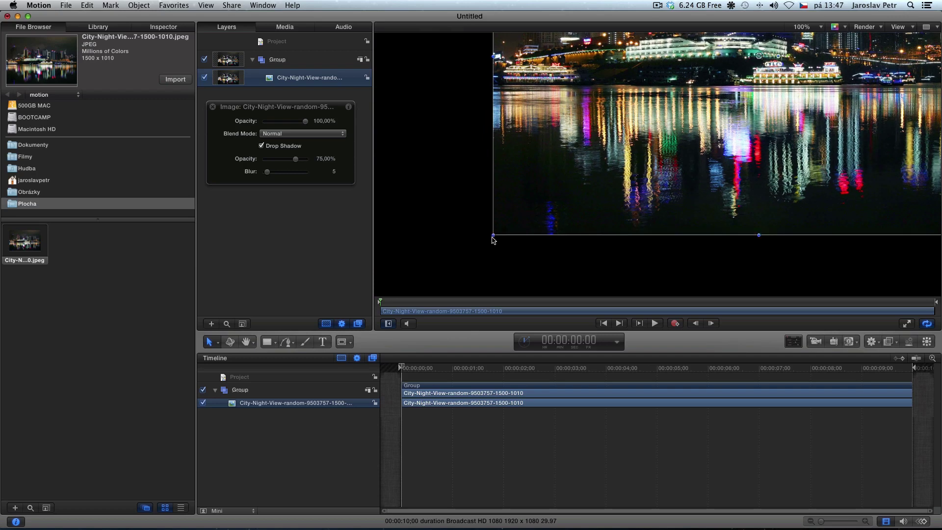
# Step: Scale the city image down to about 42% and position it whole in the middle of the canvas
pyautogui.moveTo(494, 236); pyautogui.dragTo(711, 91)
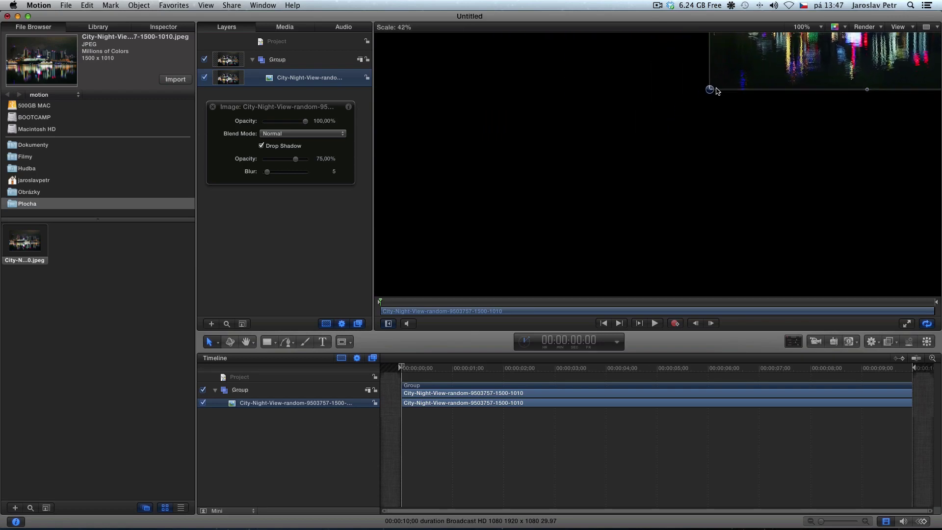
pyautogui.press('super+z')
pyautogui.press('super+z')
pyautogui.moveTo(534, 241); pyautogui.dragTo(554, 250)
pyautogui.click(460, 228)
pyautogui.click(682, 200)
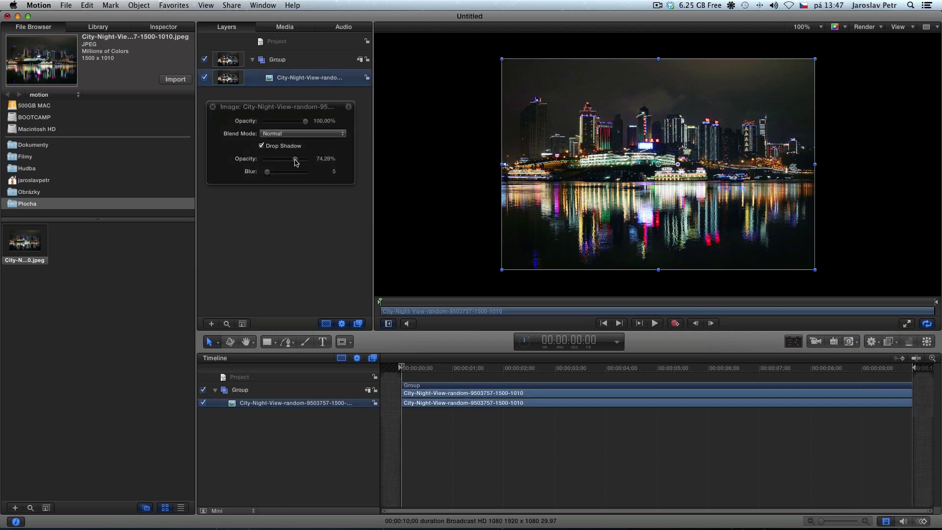
# Step: Set the image's drop shadow opacity to 100% and its blur to 39
pyautogui.moveTo(296, 162); pyautogui.dragTo(313, 166)
pyautogui.click(879, 189)
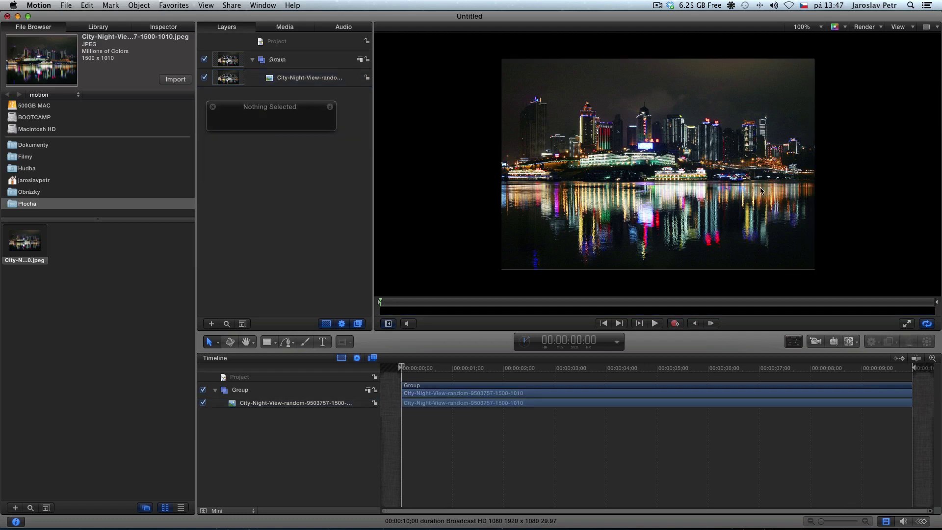
pyautogui.click(552, 177)
pyautogui.moveTo(268, 172)
pyautogui.mouseDown()
pyautogui.moveTo(294, 173)
pyautogui.moveTo(282, 175)
pyautogui.mouseUp()
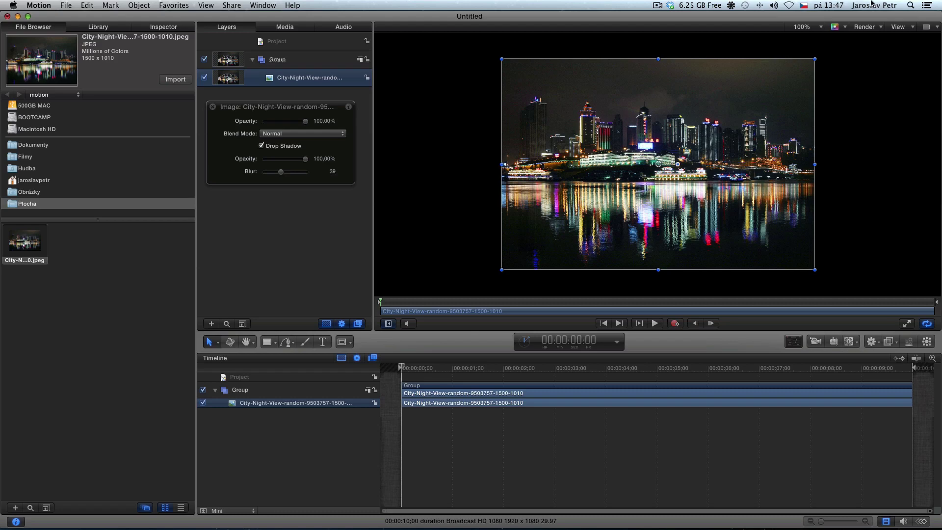
# Step: Inspect the drop shadow against a transparent canvas background and return the canvas to the Color display
pyautogui.click(845, 27)
pyautogui.click(842, 44)
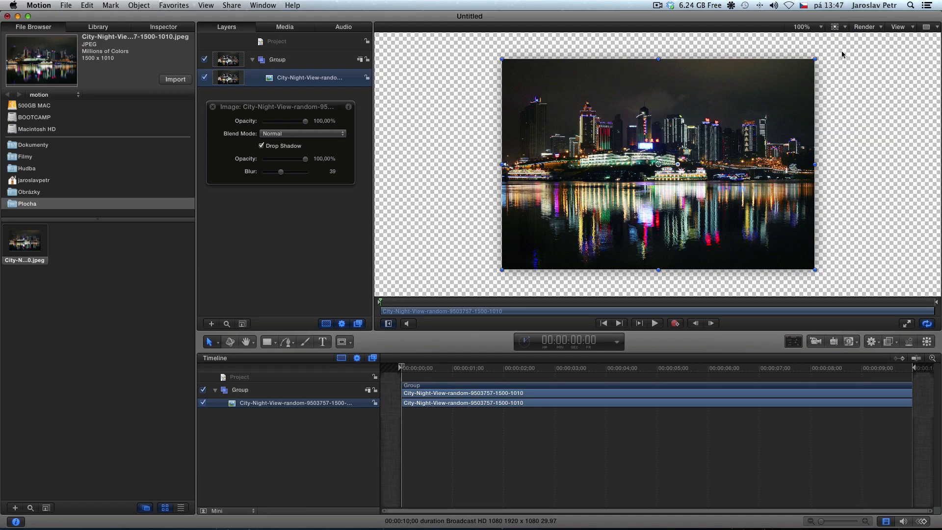
pyautogui.click(841, 73)
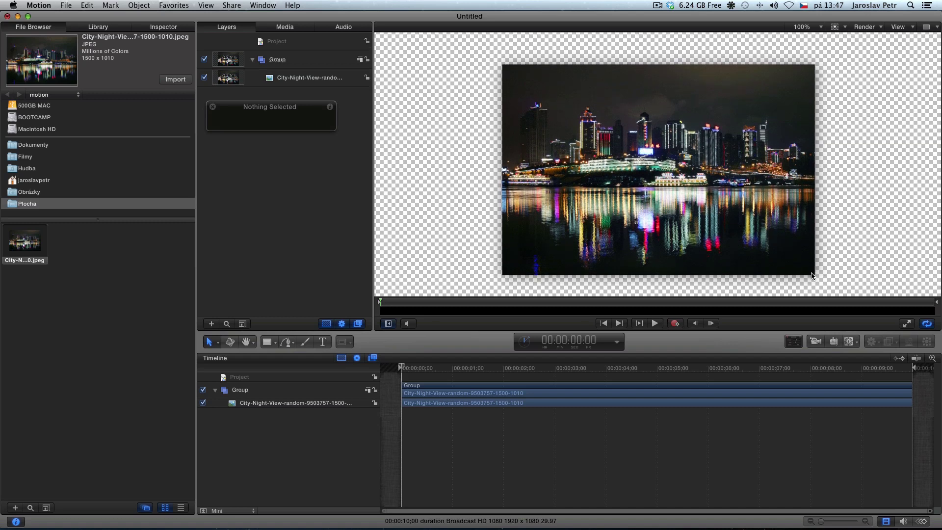
pyautogui.click(845, 27)
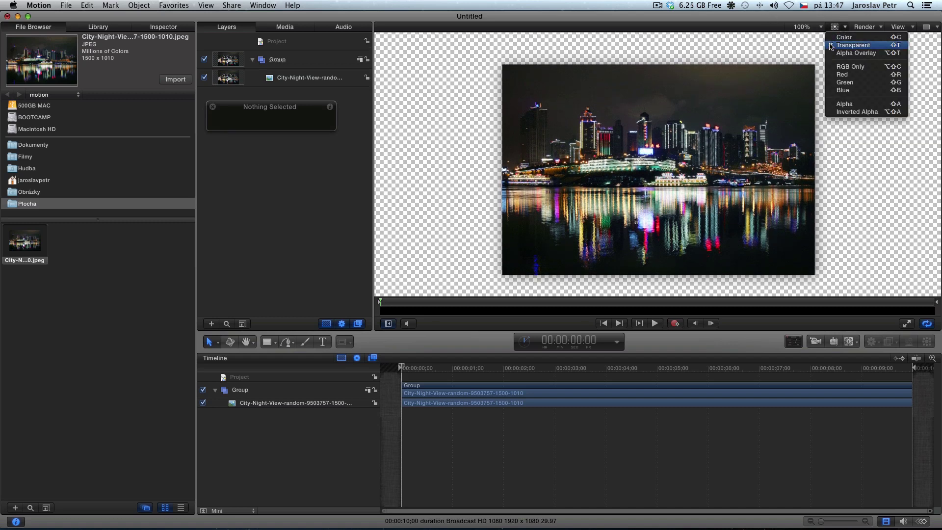
pyautogui.click(799, 87)
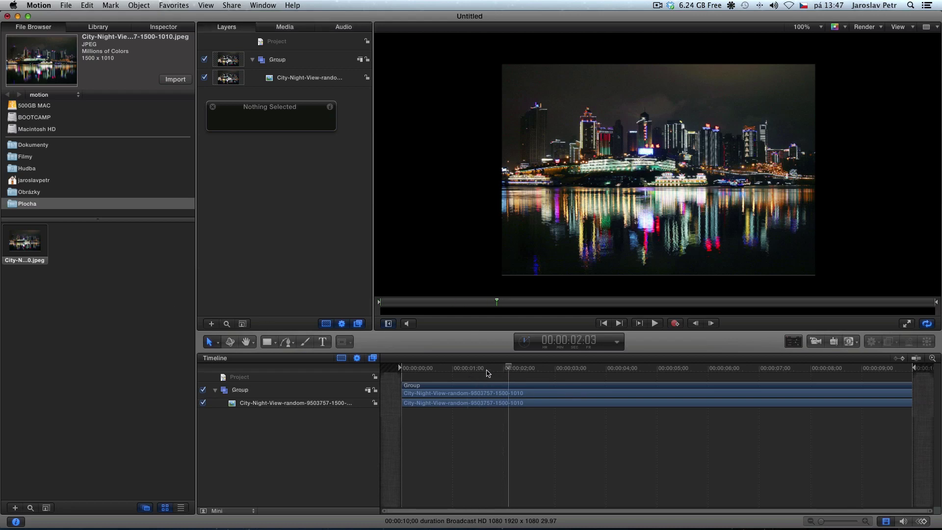
# Step: Preview the Bad TV, Bulge, Circle Blur and Color Balance filters in the library's Filters category
pyautogui.click(452, 393)
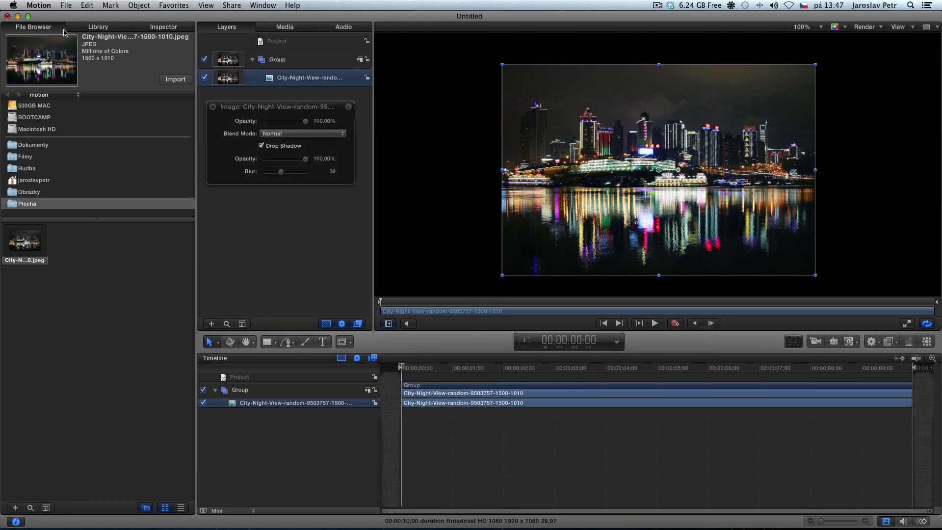
pyautogui.click(98, 31)
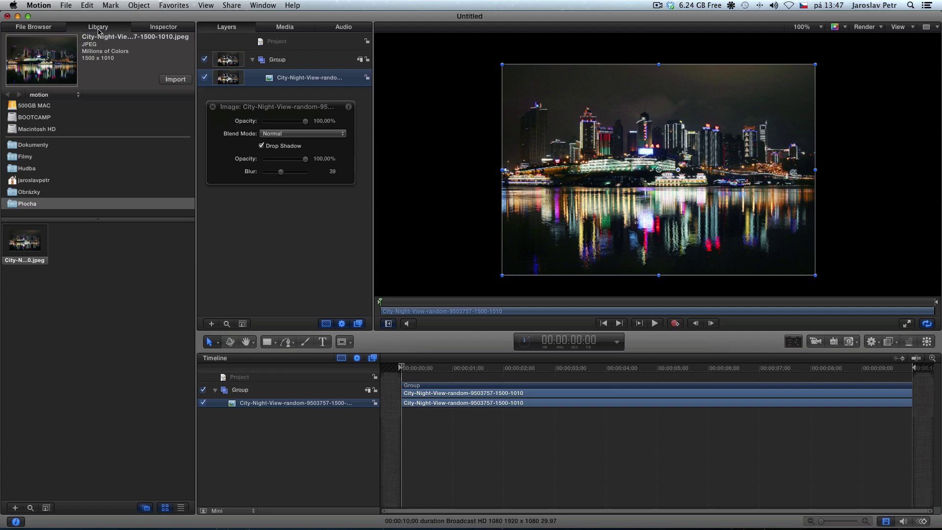
pyautogui.click(26, 116)
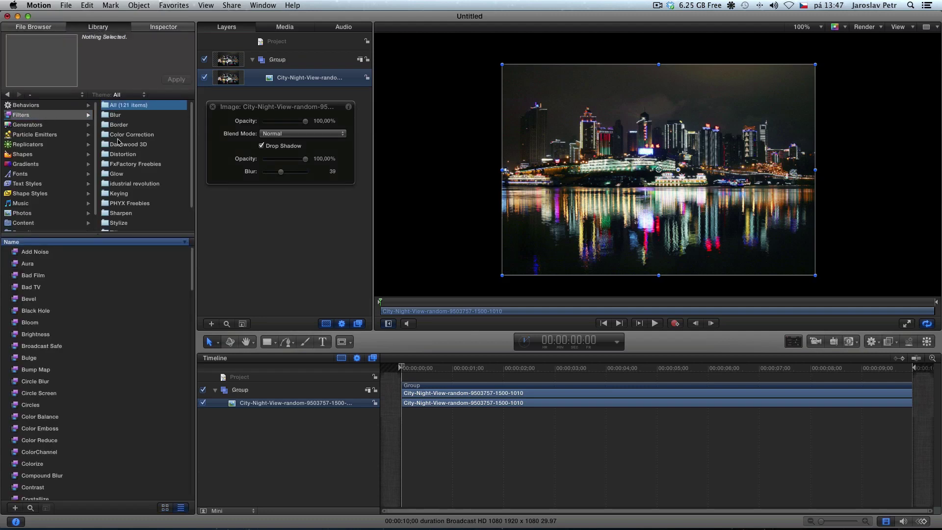
pyautogui.click(35, 287)
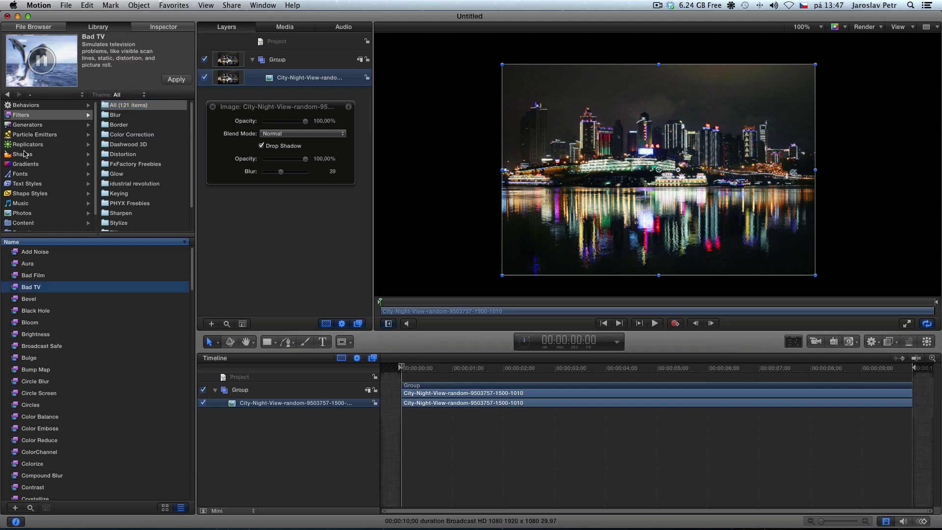
pyautogui.click(30, 357)
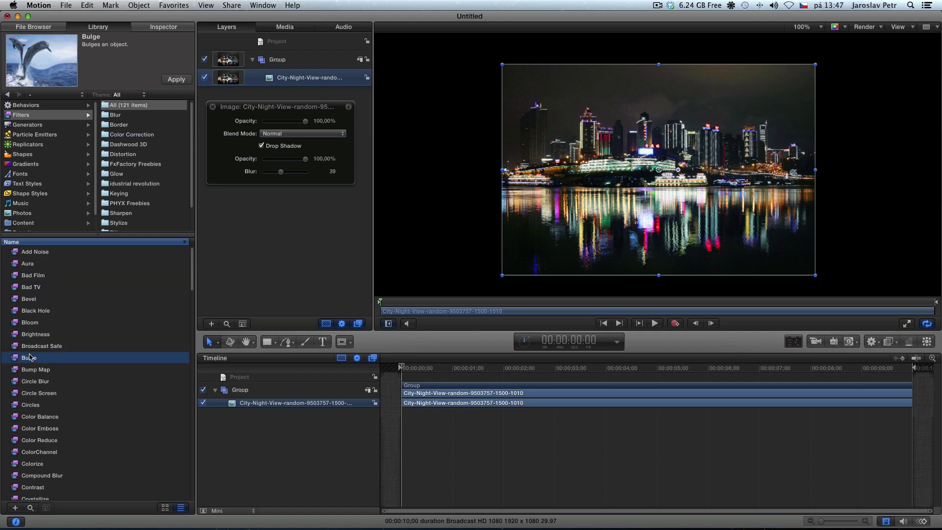
pyautogui.click(34, 382)
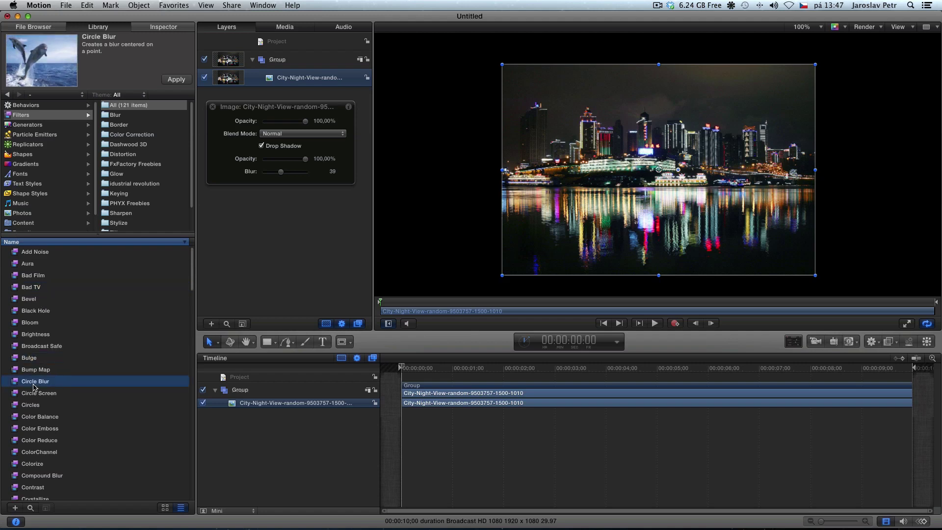
pyautogui.click(47, 419)
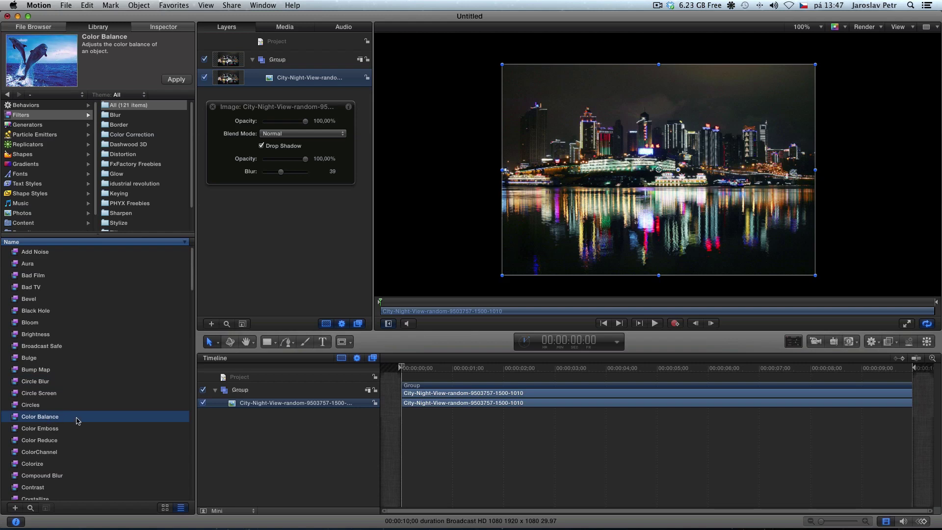
pyautogui.scroll(-6, 81, 411)
pyautogui.scroll(6, 81, 407)
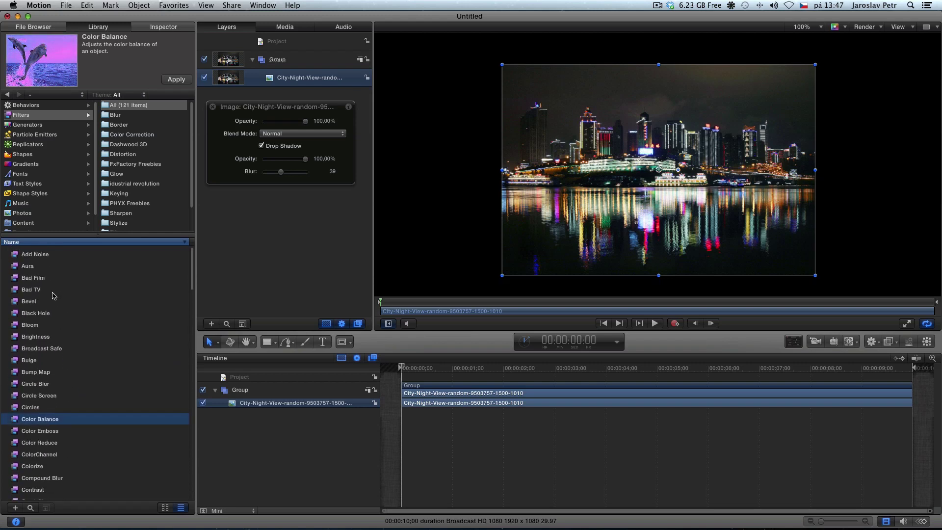
# Step: Apply the Bad TV filter from the library to the city image on the canvas
pyautogui.click(57, 286)
pyautogui.click(53, 276)
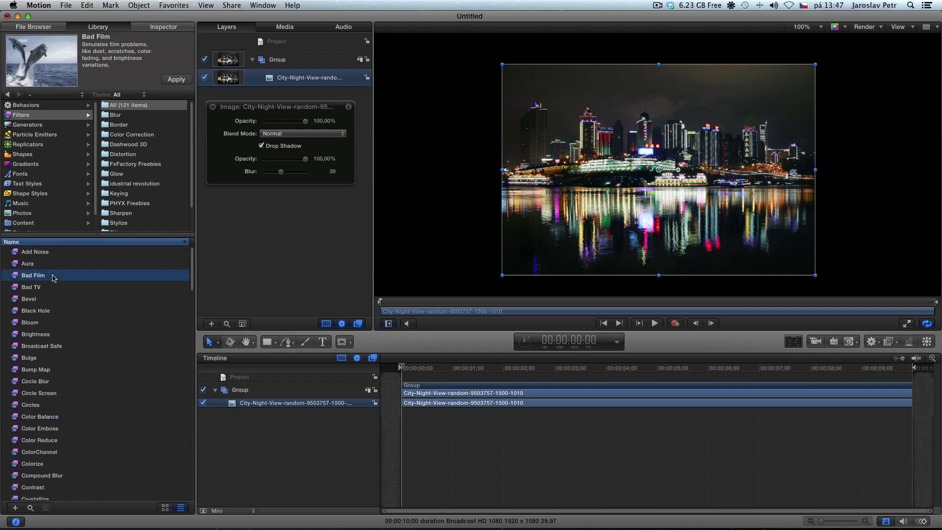
pyautogui.moveTo(44, 287); pyautogui.dragTo(657, 162)
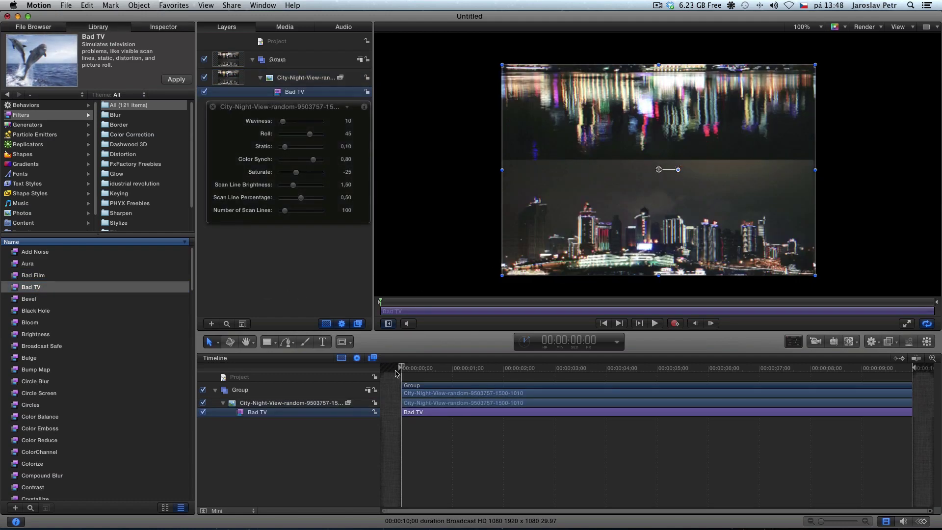
pyautogui.moveTo(403, 368)
pyautogui.mouseDown()
pyautogui.moveTo(726, 363)
pyautogui.moveTo(385, 371)
pyautogui.mouseUp()
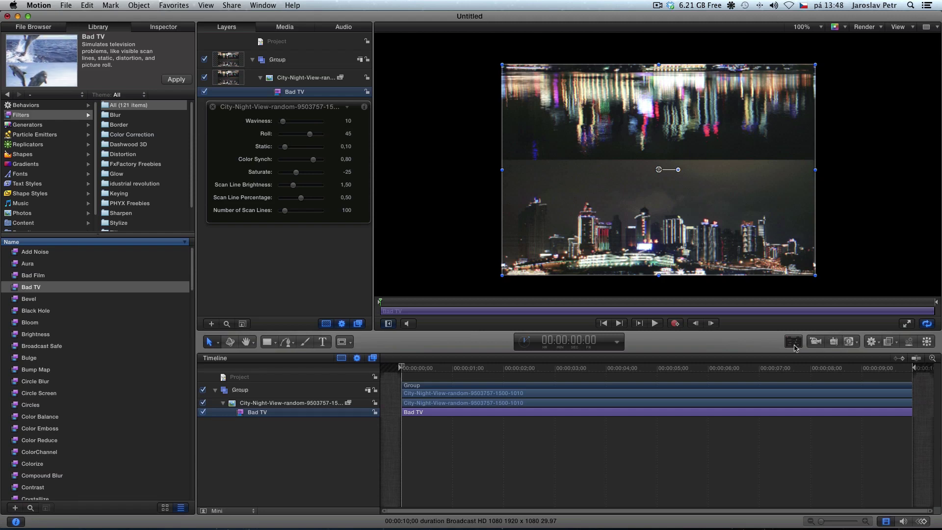
# Step: Set the Bad TV filter's waviness to 2, roll to 7, static to 0.63 and saturation to 11
pyautogui.click(161, 27)
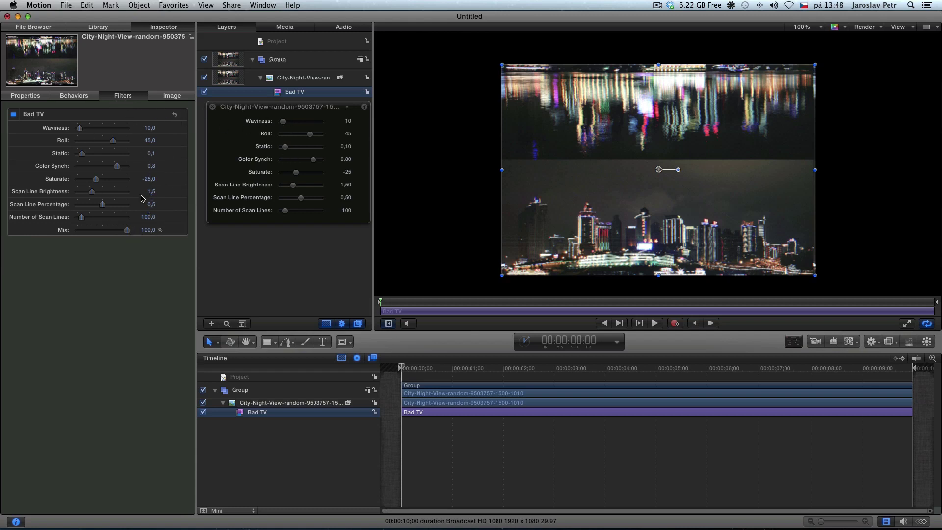
pyautogui.moveTo(284, 122)
pyautogui.mouseDown()
pyautogui.moveTo(323, 124)
pyautogui.moveTo(268, 128)
pyautogui.moveTo(284, 125)
pyautogui.moveTo(302, 140)
pyautogui.mouseUp()
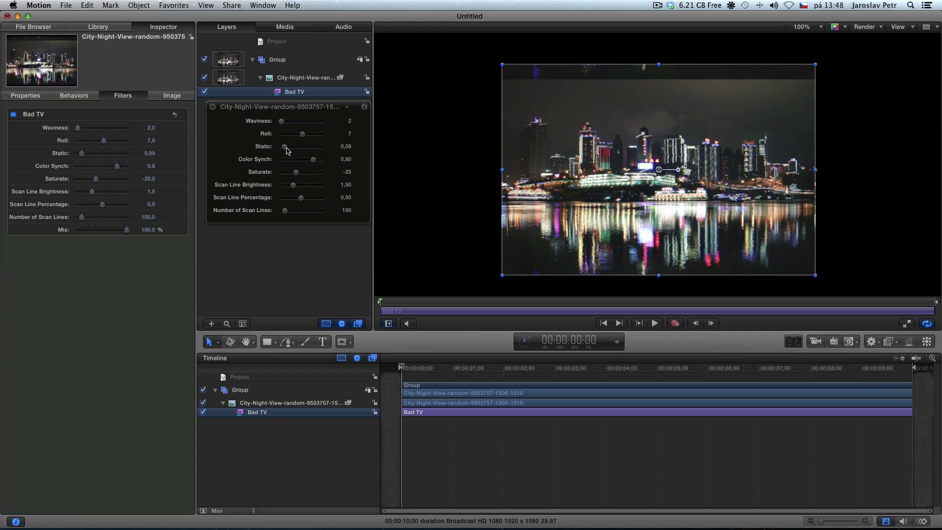
pyautogui.moveTo(287, 150); pyautogui.dragTo(302, 179)
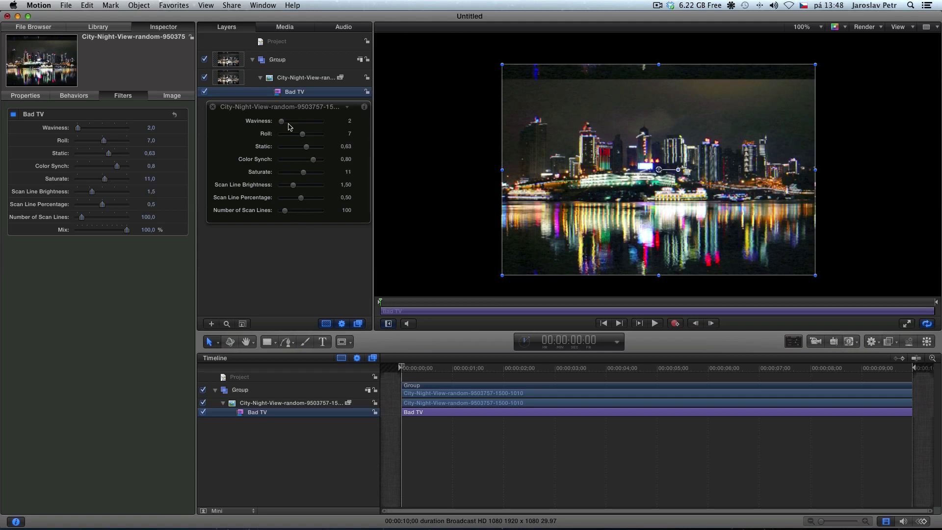
pyautogui.click(300, 288)
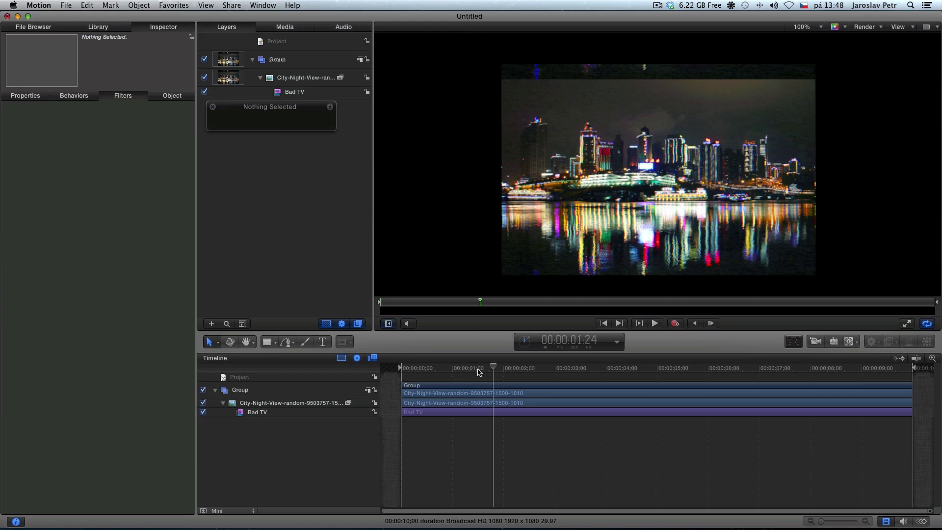
pyautogui.moveTo(397, 371); pyautogui.dragTo(372, 372)
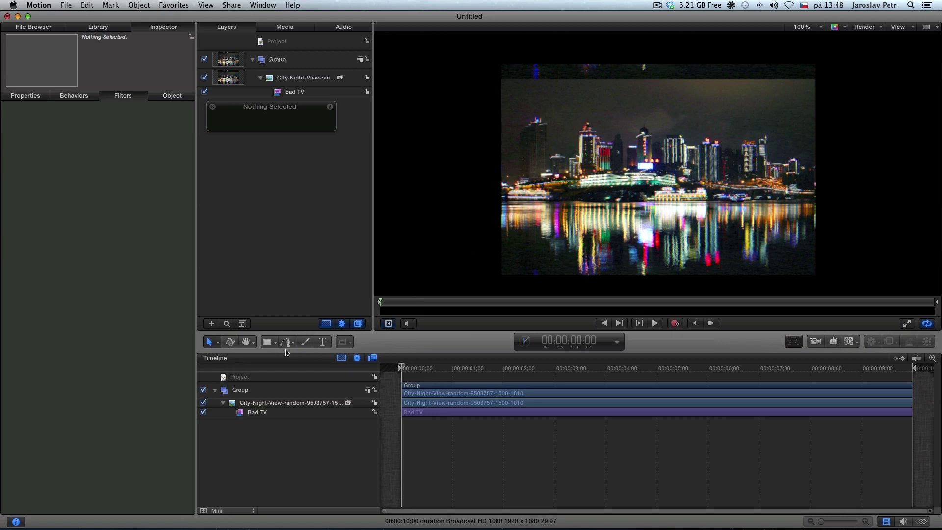
# Step: Add a text object reading "Město" over the lower part of the city image
pyautogui.click(327, 345)
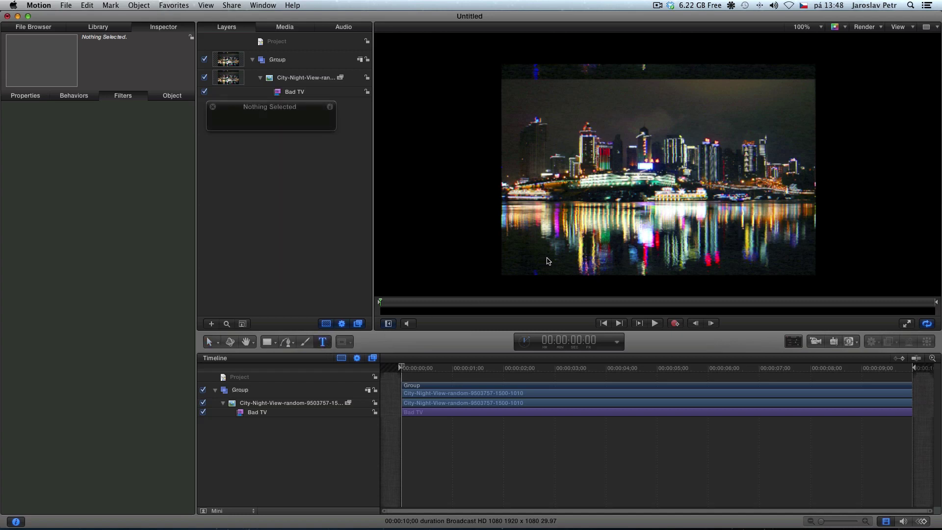
pyautogui.click(544, 258)
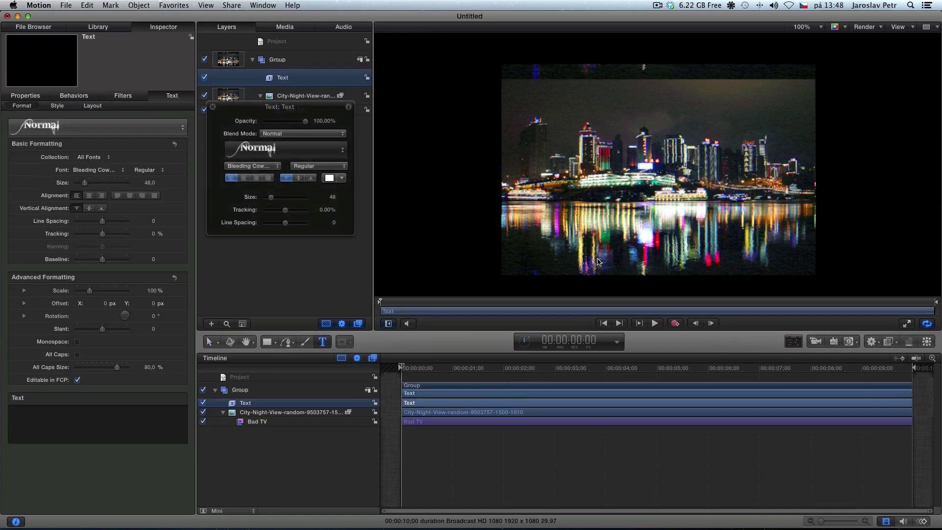
pyautogui.write('Město')
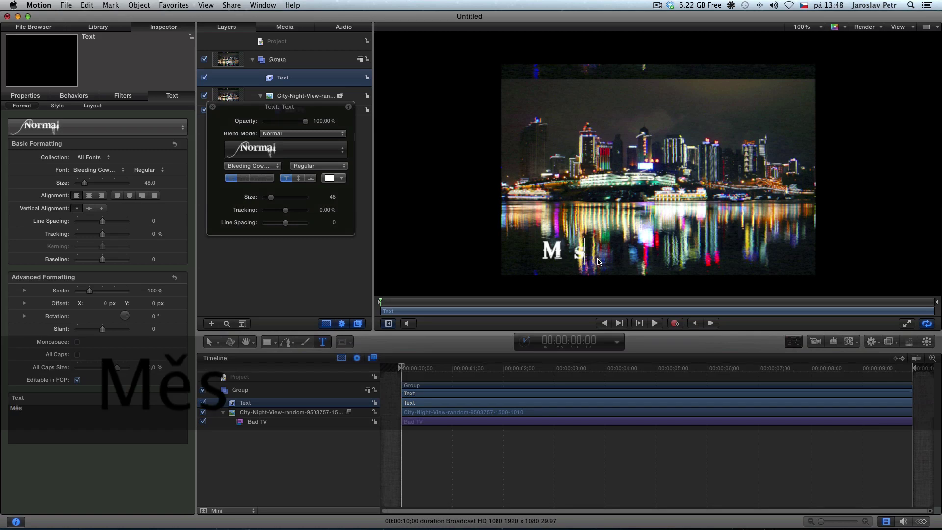
# Step: Try the 80s text style on the "Město" title with a green text colour, keeping the Normal blend mode
pyautogui.click(307, 148)
pyautogui.click(517, 214)
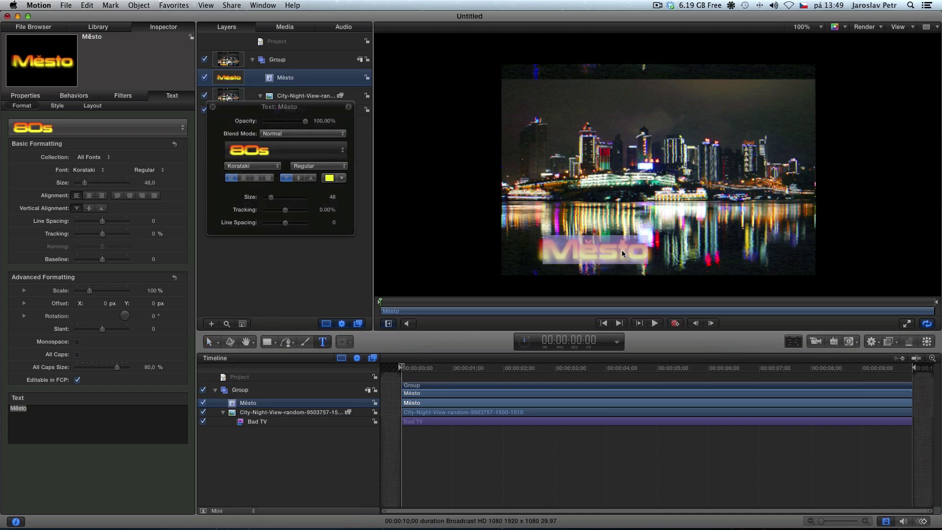
pyautogui.click(301, 135)
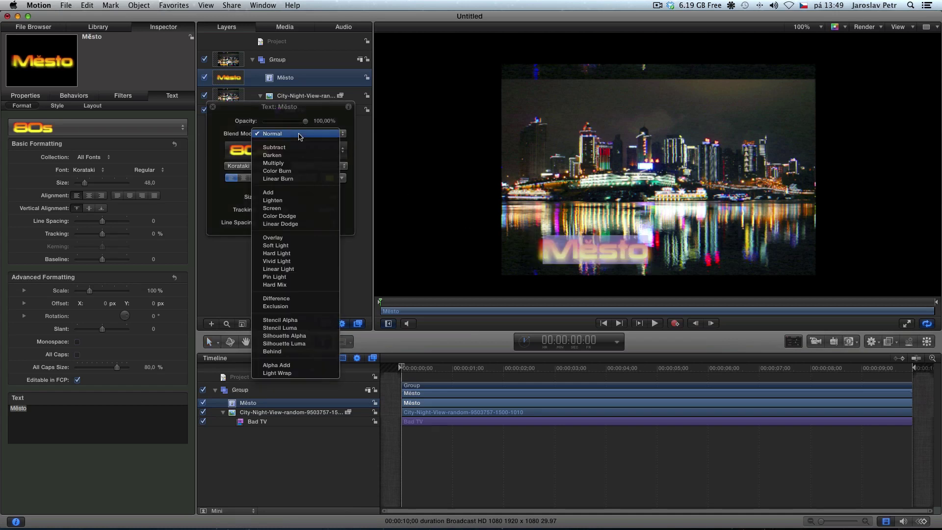
pyautogui.click(287, 134)
pyautogui.click(338, 183)
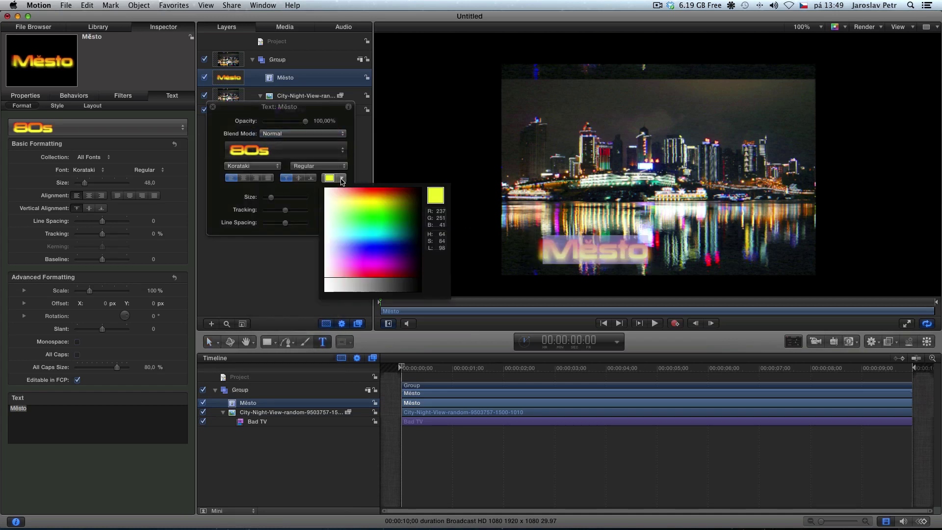
pyautogui.click(376, 220)
pyautogui.doubleClick(585, 250)
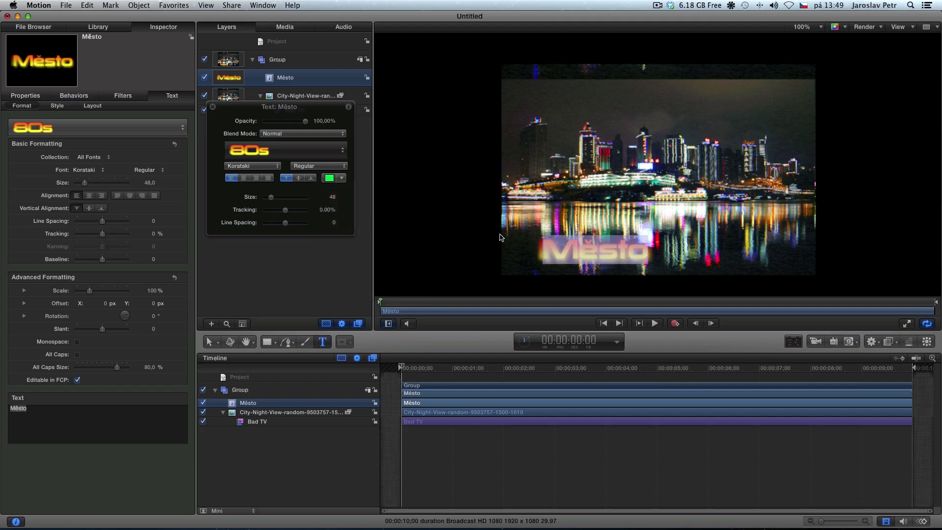
# Step: Apply the Neon text style to the "Město" title and set its size to 166
pyautogui.click(342, 152)
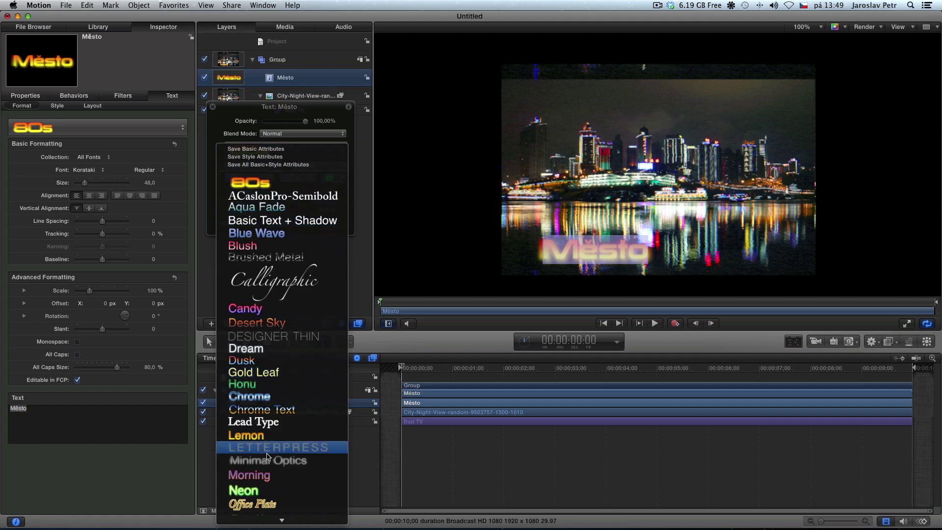
pyautogui.click(245, 490)
pyautogui.click(594, 260)
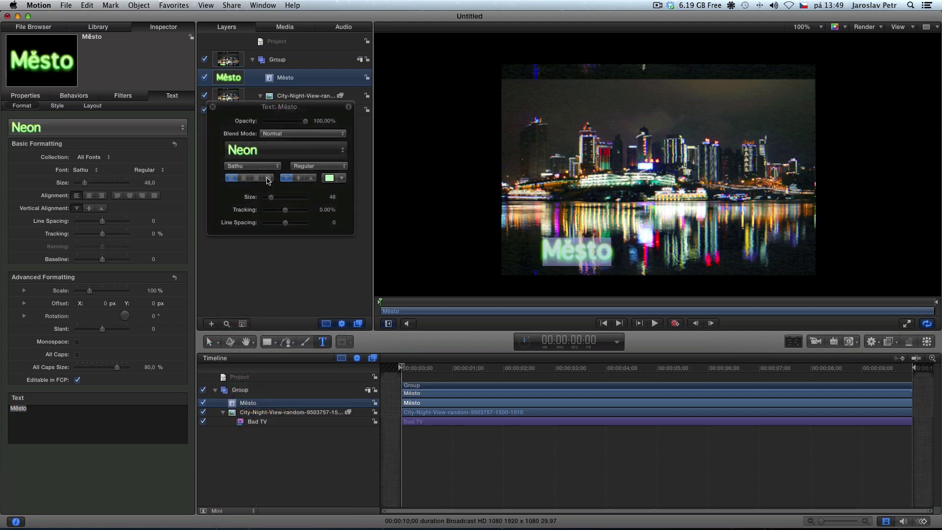
pyautogui.moveTo(271, 197); pyautogui.dragTo(291, 201)
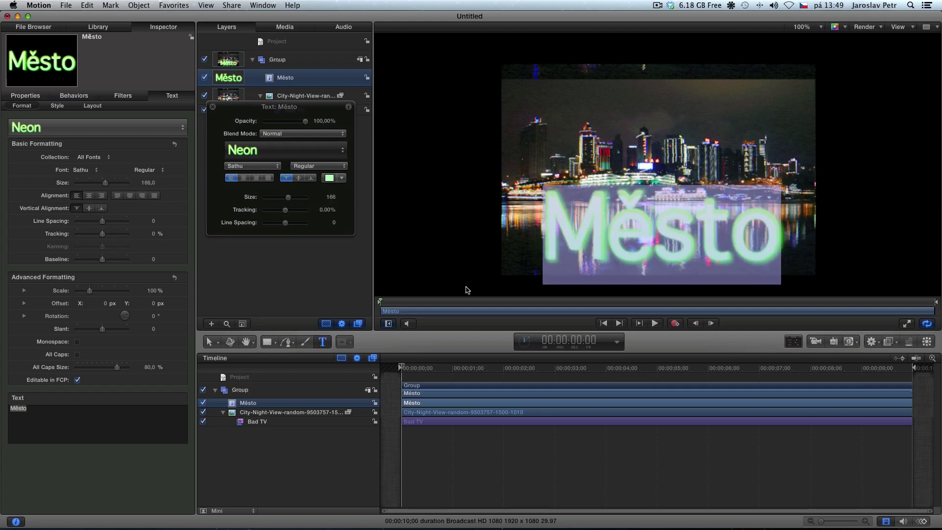
# Step: Finish editing the "Město" title and move it down to the lower edge of the city image
pyautogui.press('Escape')
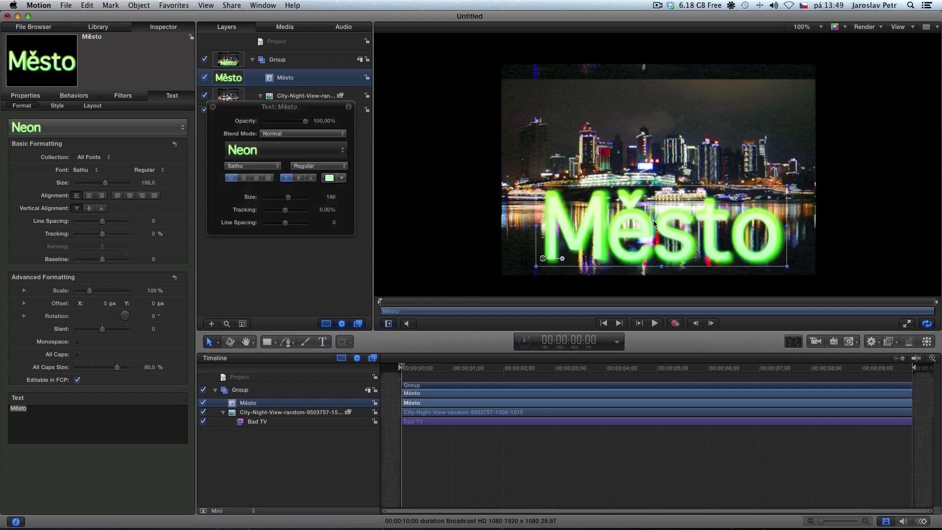
pyautogui.moveTo(666, 232); pyautogui.dragTo(655, 233)
pyautogui.click(465, 192)
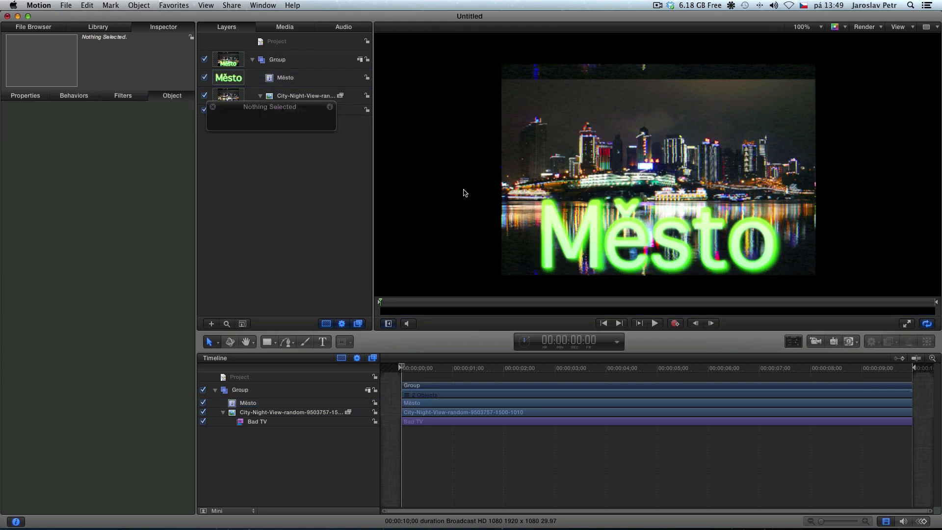
# Step: Keep the "Město" title left-aligned, set its size to 141 and centre it horizontally along the image's lower edge
pyautogui.click(699, 232)
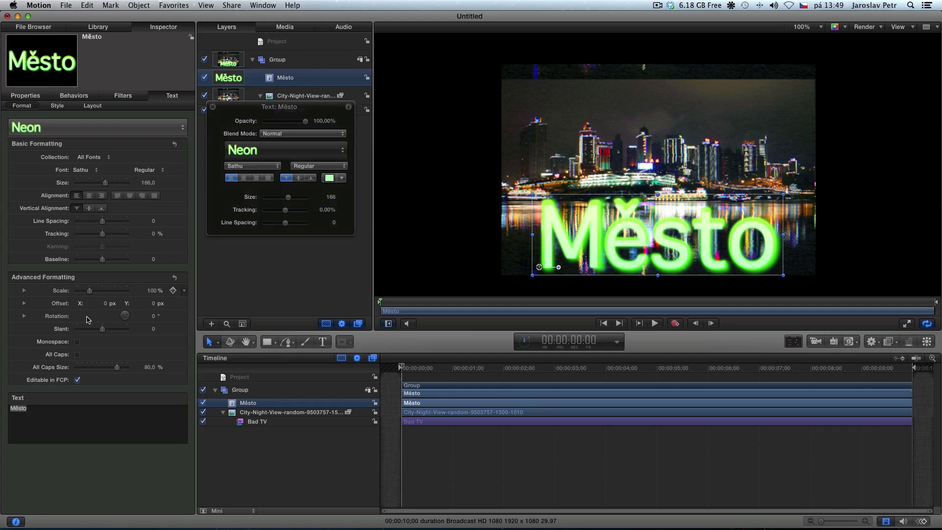
pyautogui.click(244, 178)
pyautogui.click(258, 179)
pyautogui.click(230, 177)
pyautogui.moveTo(288, 200); pyautogui.dragTo(284, 200)
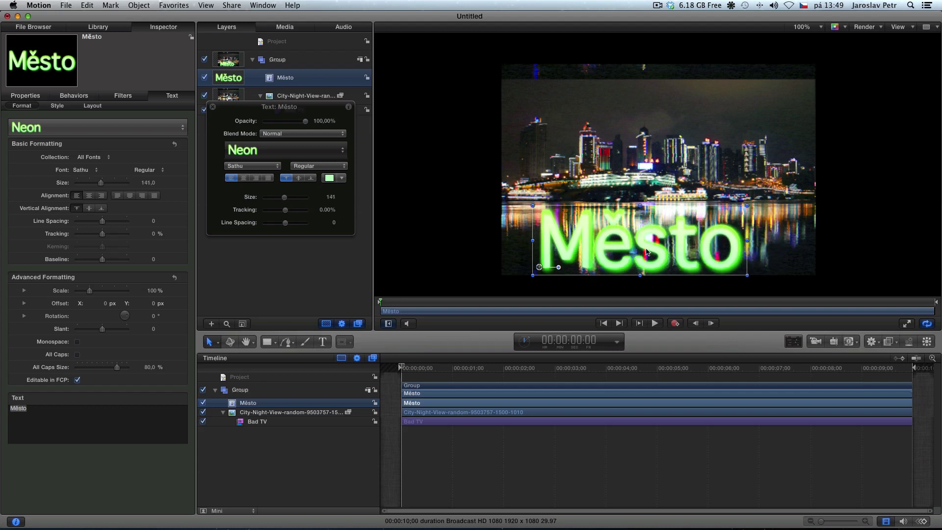
pyautogui.moveTo(646, 252); pyautogui.dragTo(649, 243)
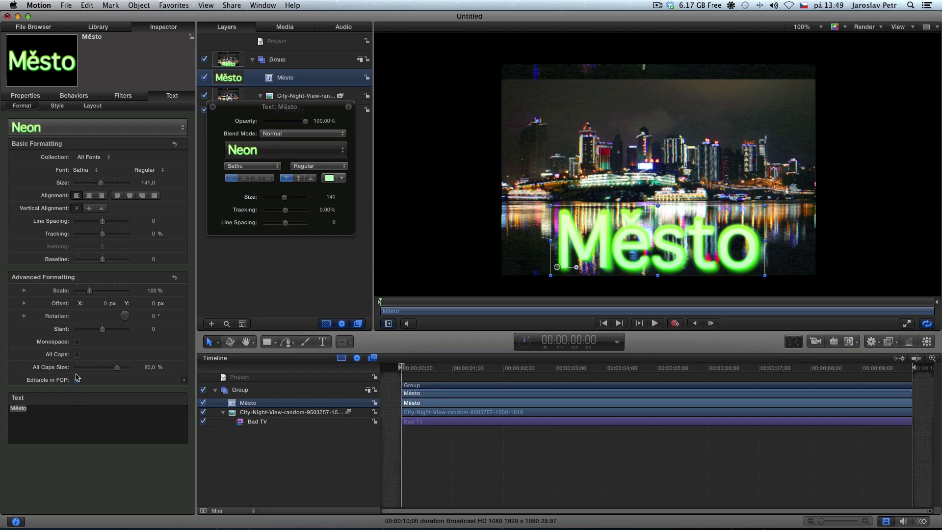
# Step: Preview the Approach In and Attracted To behaviors in the library's Behaviors category
pyautogui.click(121, 96)
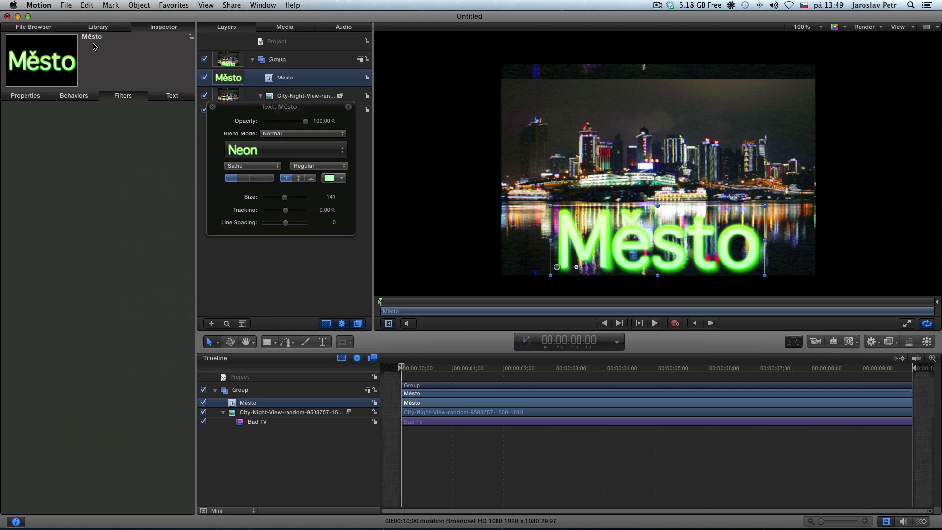
pyautogui.click(94, 27)
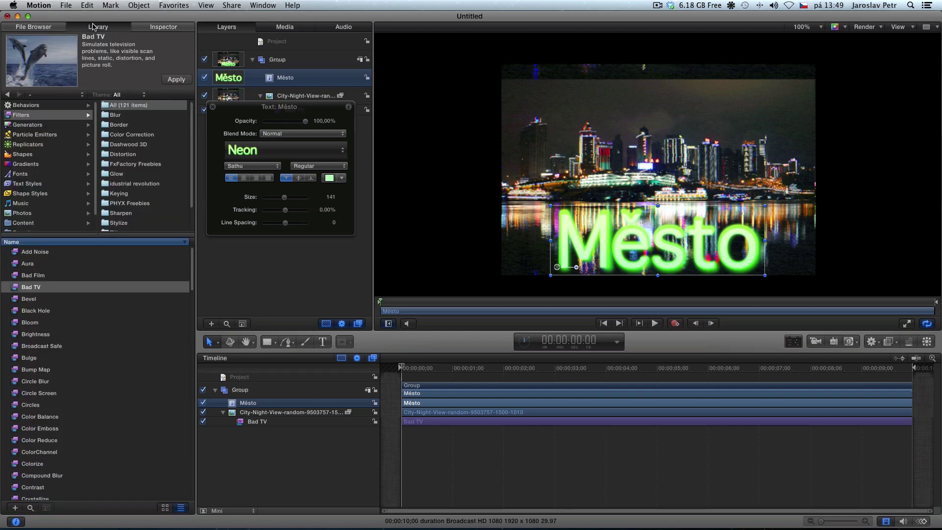
pyautogui.click(34, 106)
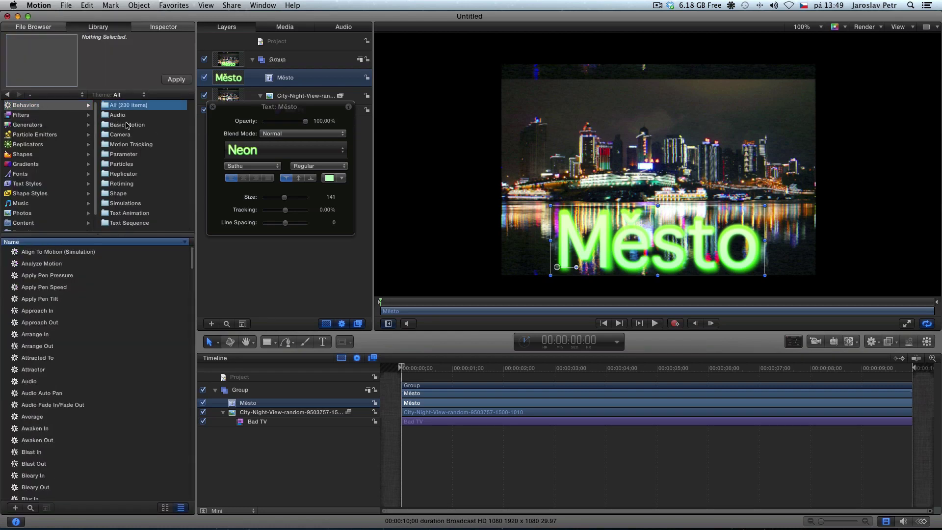
pyautogui.click(26, 312)
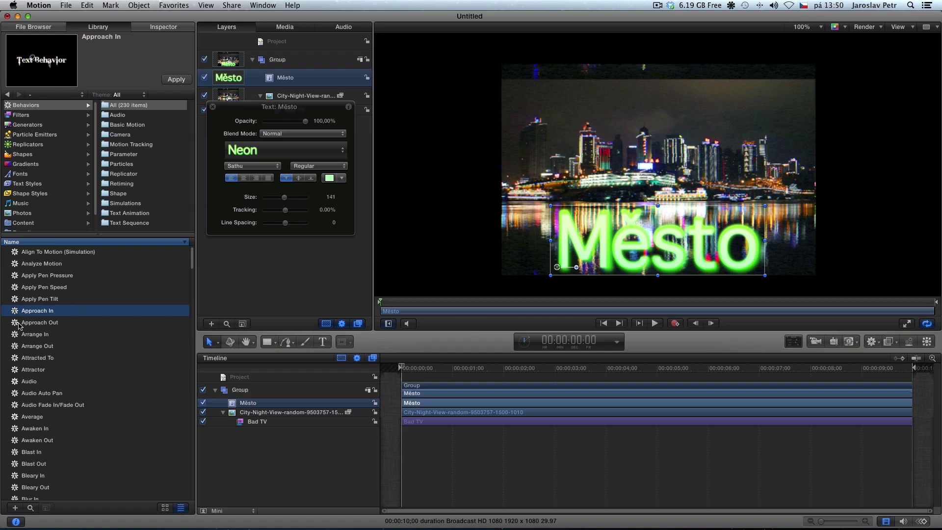
pyautogui.click(36, 357)
pyautogui.scroll(-1, 35, 357)
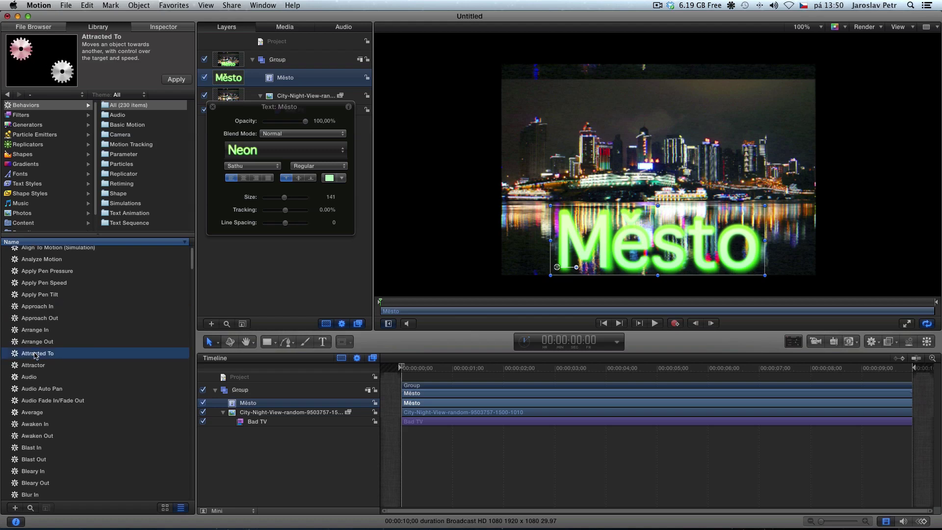
pyautogui.click(42, 299)
pyautogui.click(38, 306)
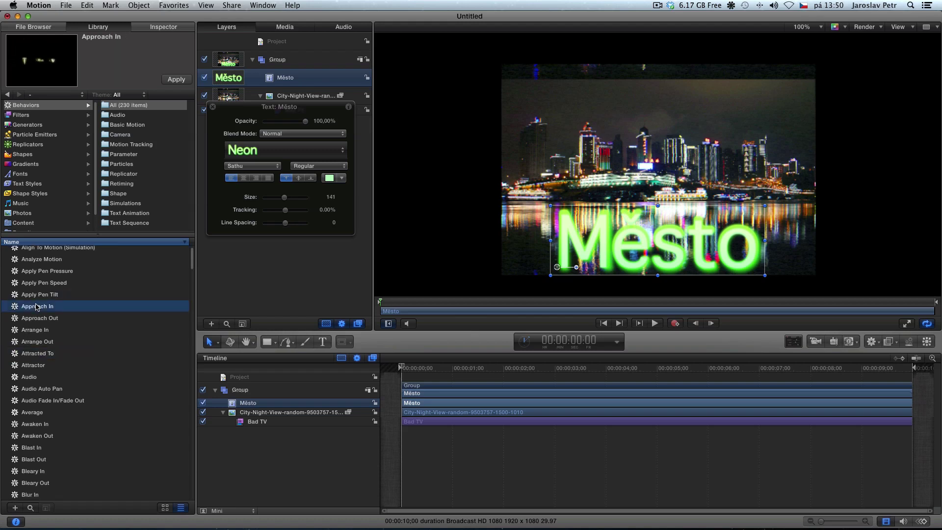
# Step: Apply the Approach In behavior to the "Město" title and play back the animation
pyautogui.moveTo(36, 308); pyautogui.dragTo(659, 248)
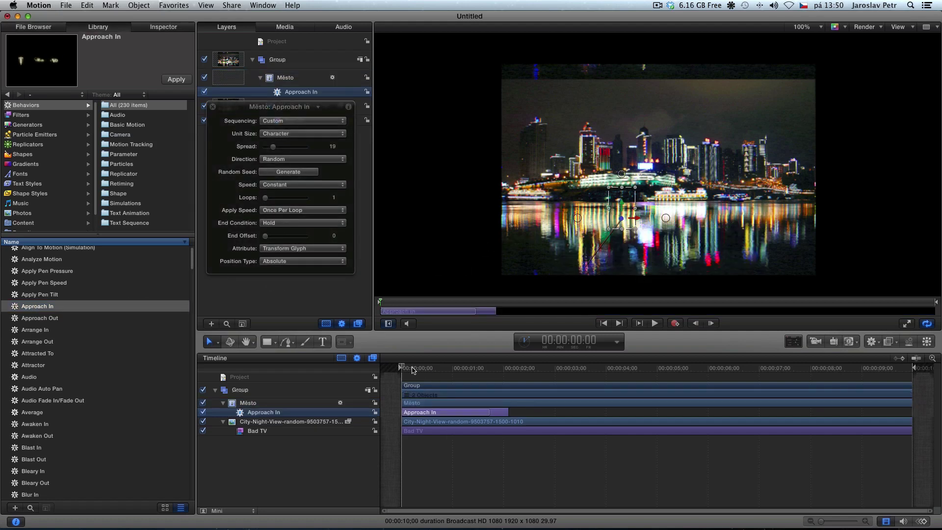
pyautogui.click(655, 324)
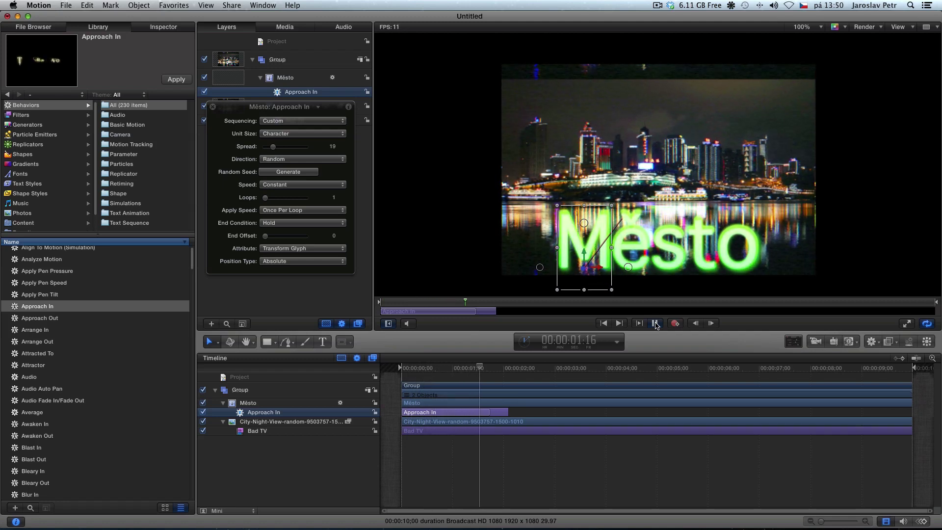
pyautogui.click(655, 324)
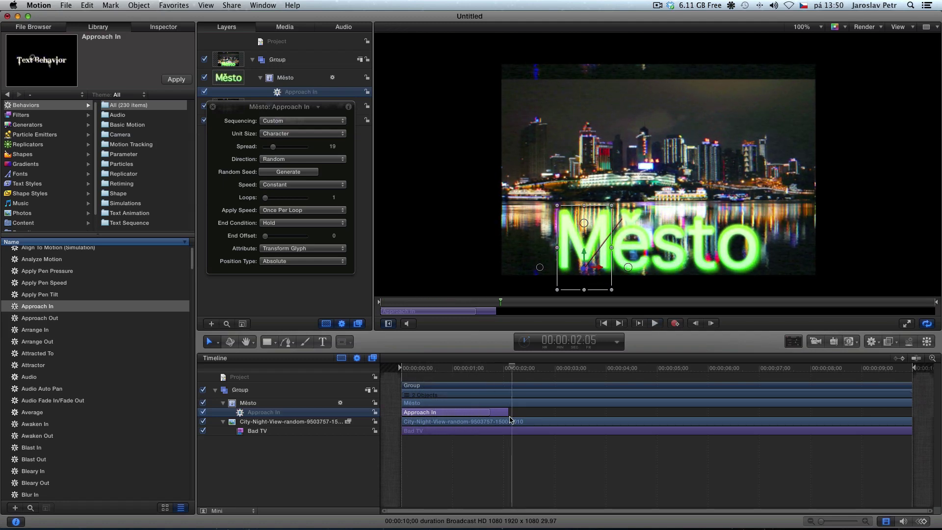
# Step: Shorten the Approach In behavior in the timeline to end shortly after the one-second mark and replay the animation from the start
pyautogui.moveTo(509, 419); pyautogui.dragTo(470, 414)
pyautogui.press('Home')
pyautogui.press('space')
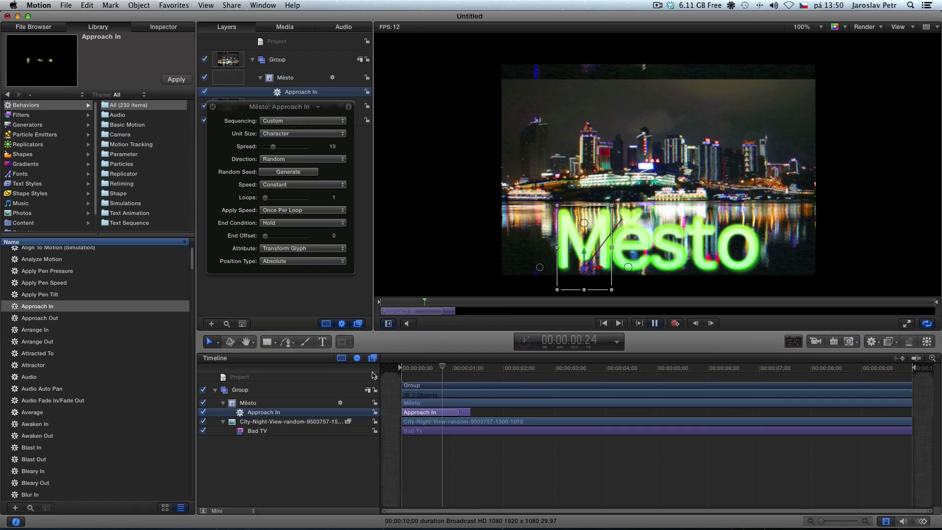
pyautogui.press('space')
pyautogui.click(497, 461)
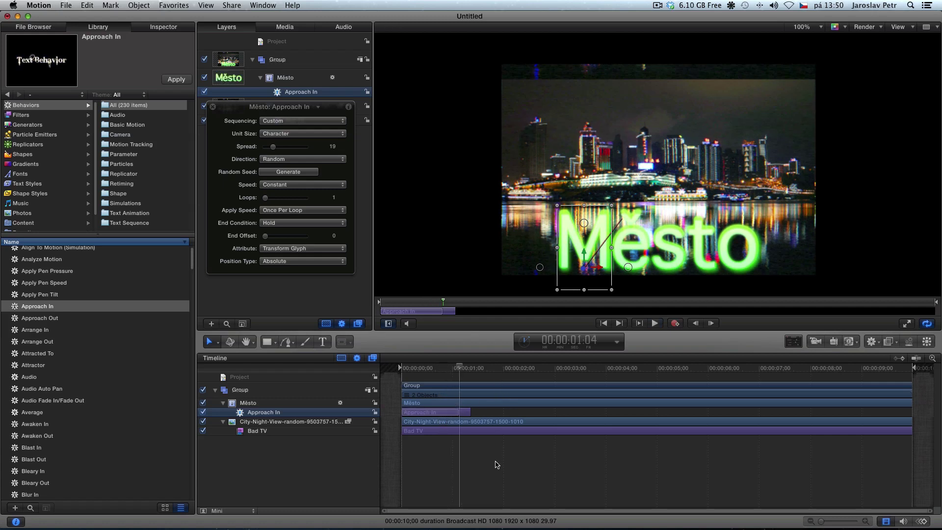
pyautogui.click(482, 375)
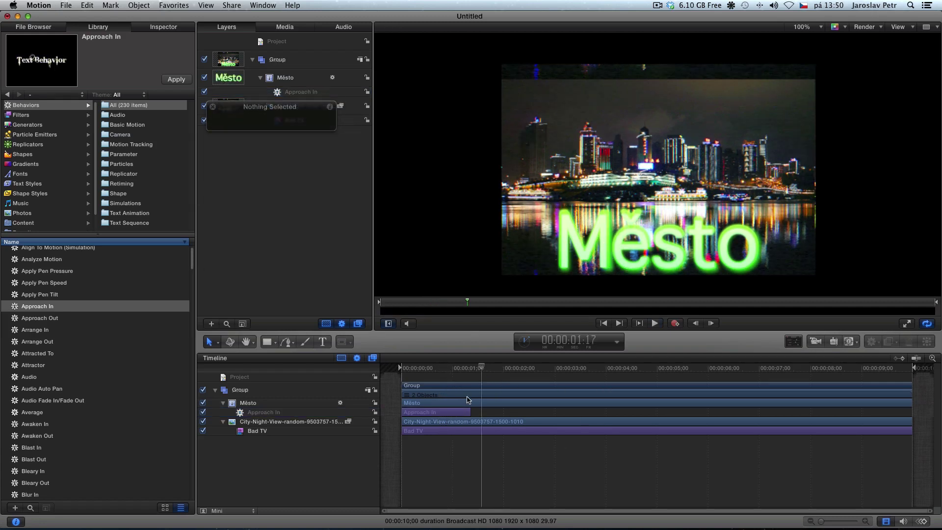
# Step: Select the city image layer, browse the Behaviors library and preview the Drift Attractor behavior
pyautogui.press('super+a')
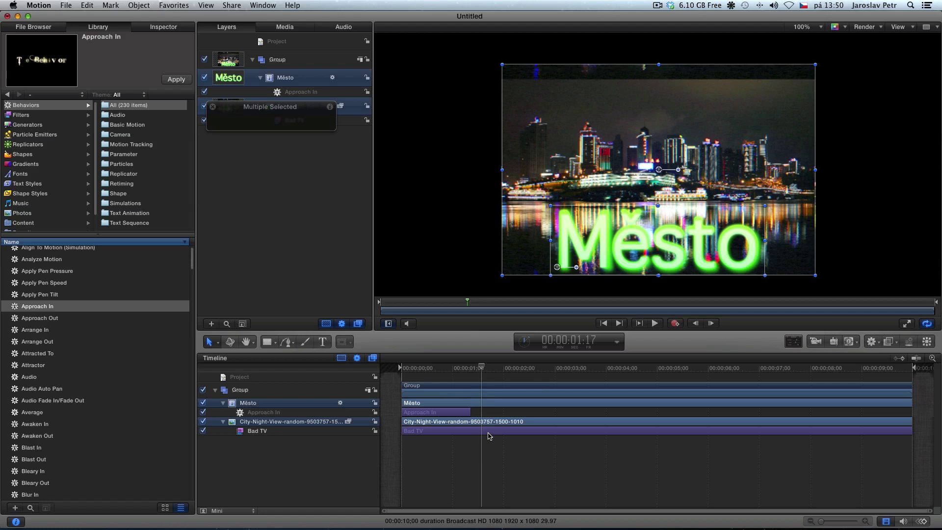
pyautogui.click(444, 464)
pyautogui.click(444, 422)
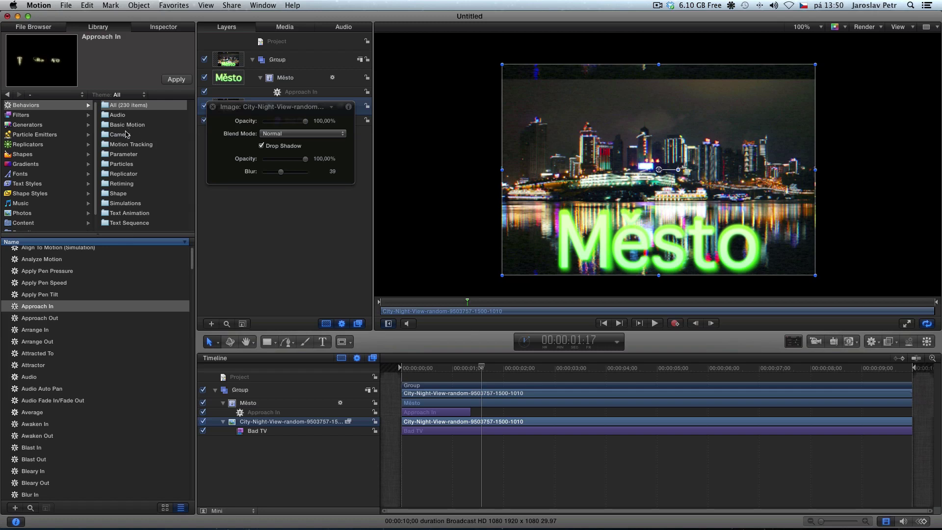
pyautogui.scroll(-5, 83, 309)
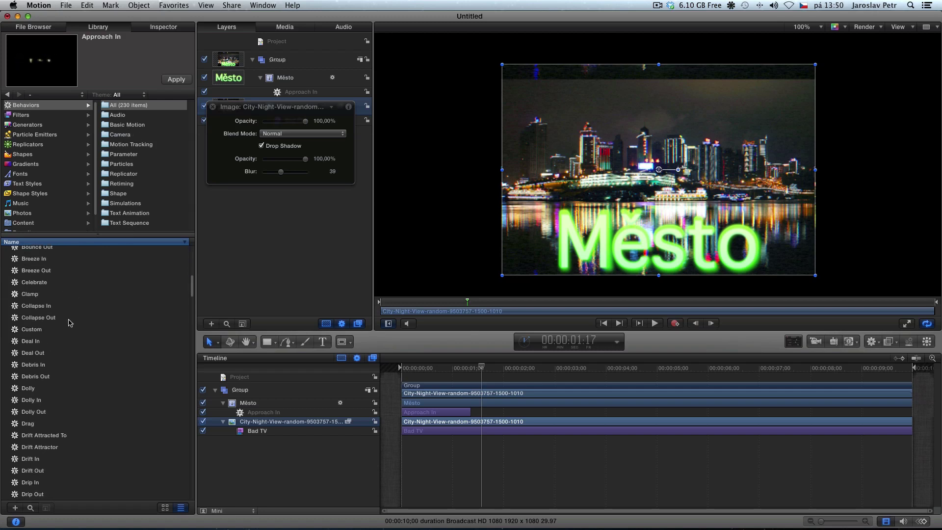
pyautogui.click(44, 448)
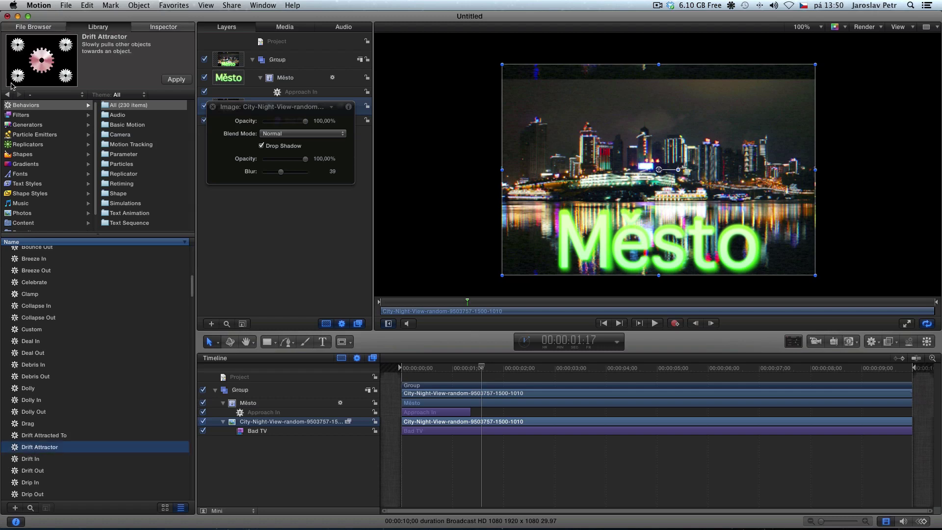
pyautogui.scroll(-2, 90, 376)
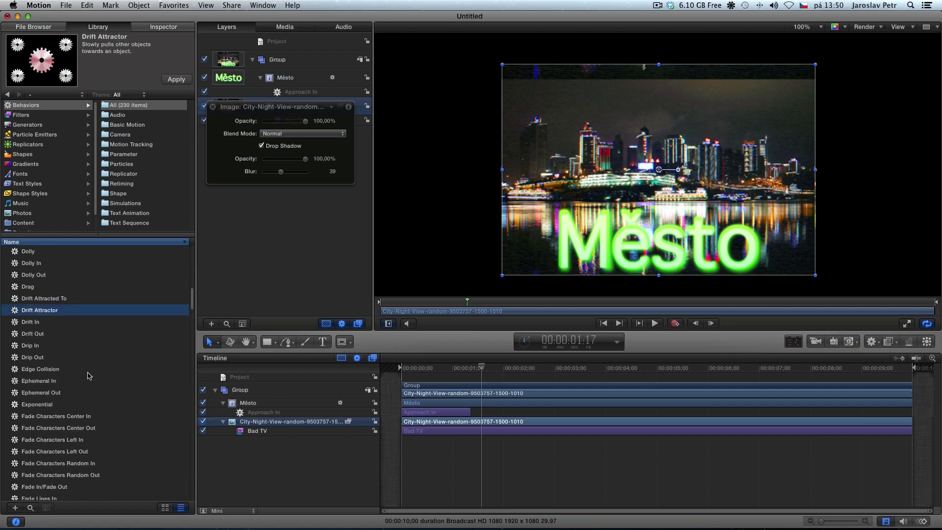
pyautogui.scroll(8, 107, 421)
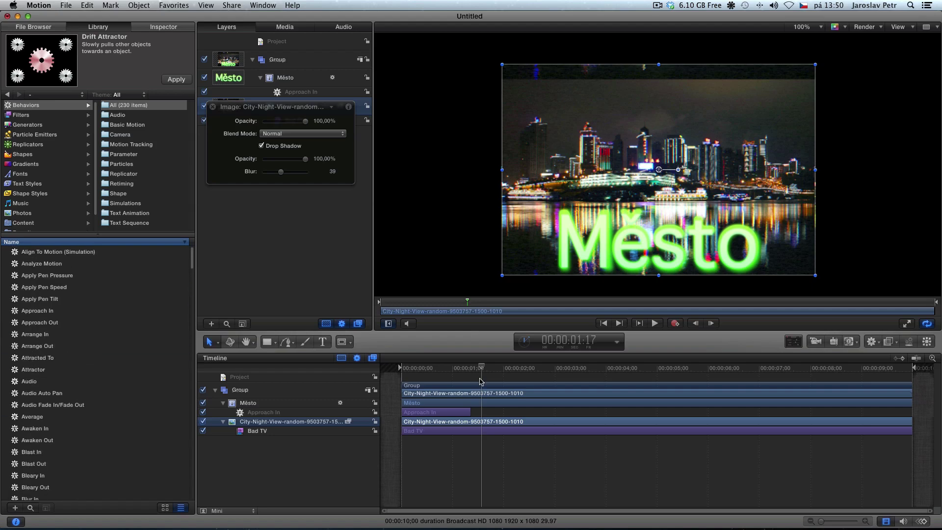
# Step: Add a camera to the project with the playhead at the start, switching the 2D groups to 3D
pyautogui.moveTo(481, 368); pyautogui.dragTo(390, 371)
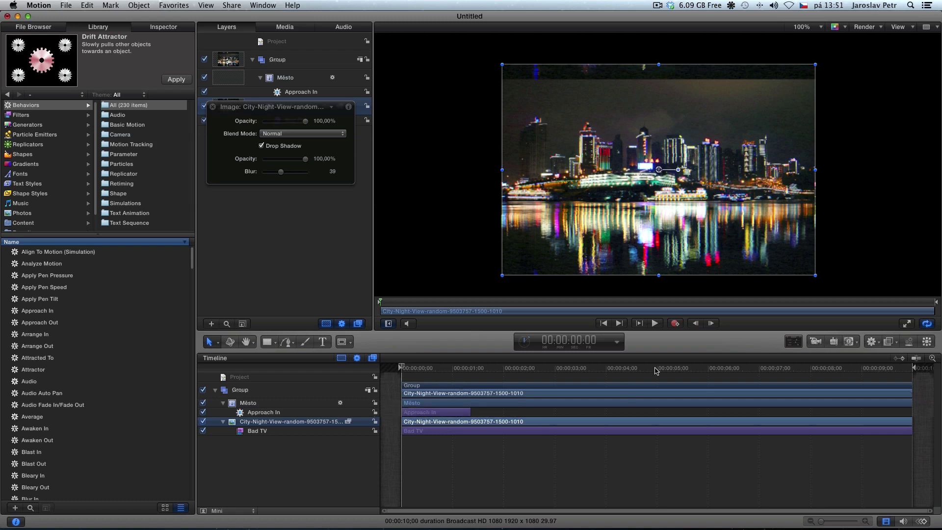
pyautogui.click(845, 215)
pyautogui.click(814, 342)
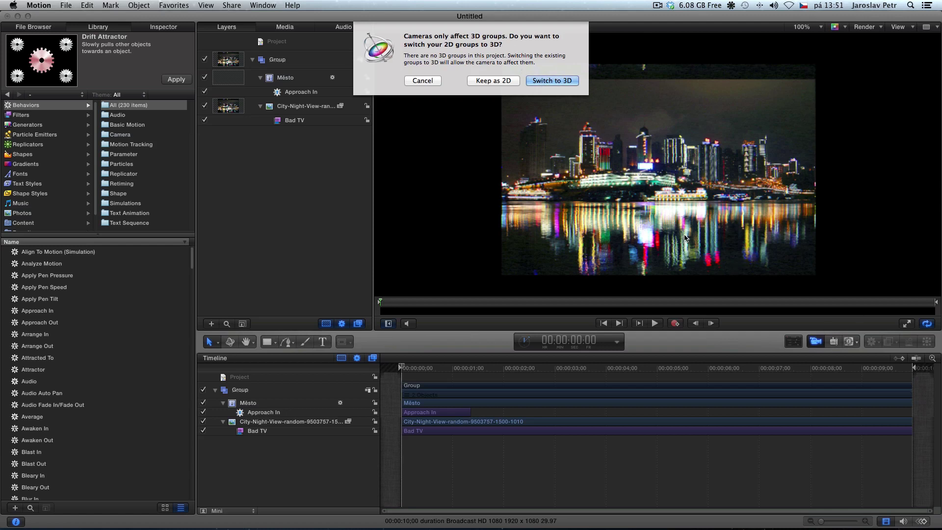
pyautogui.click(556, 81)
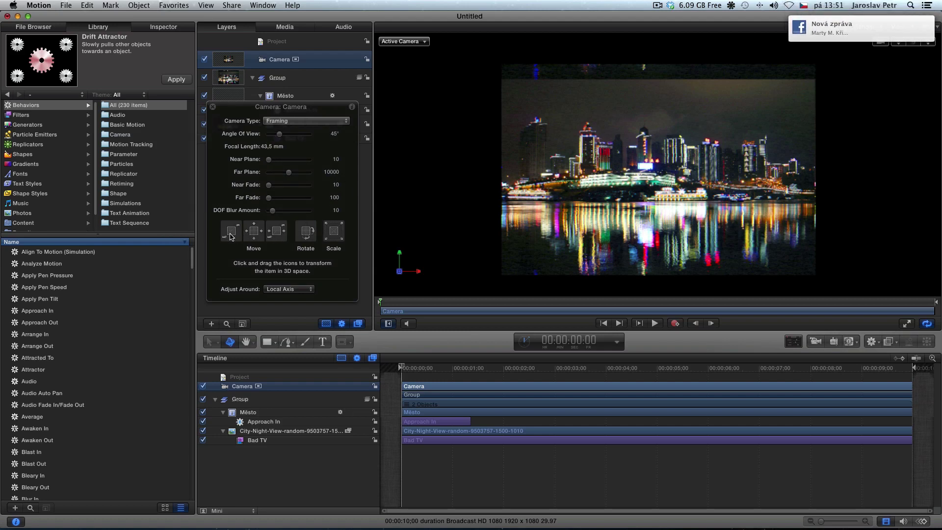
# Step: Try moving and rotating the camera in 3D space, then reset it to its original straight-on view
pyautogui.moveTo(231, 237); pyautogui.dragTo(221, 292)
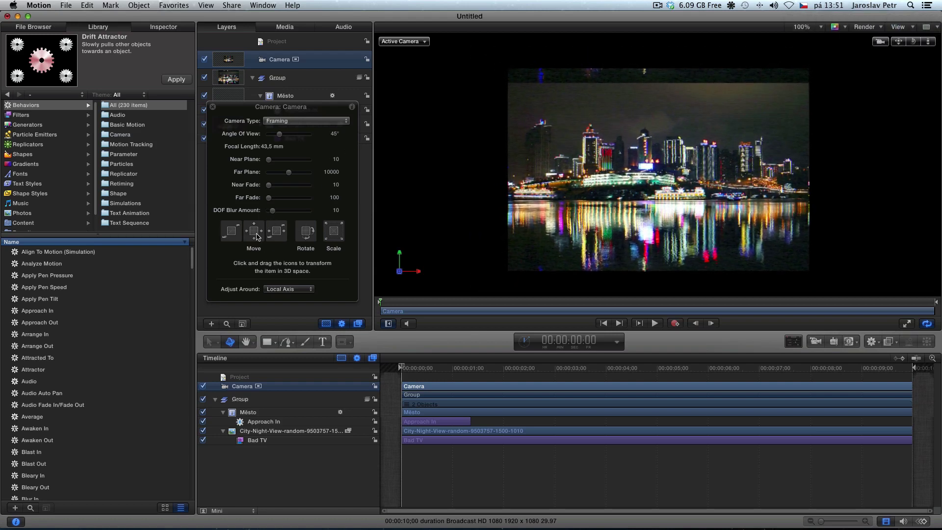
pyautogui.moveTo(257, 237); pyautogui.dragTo(274, 323)
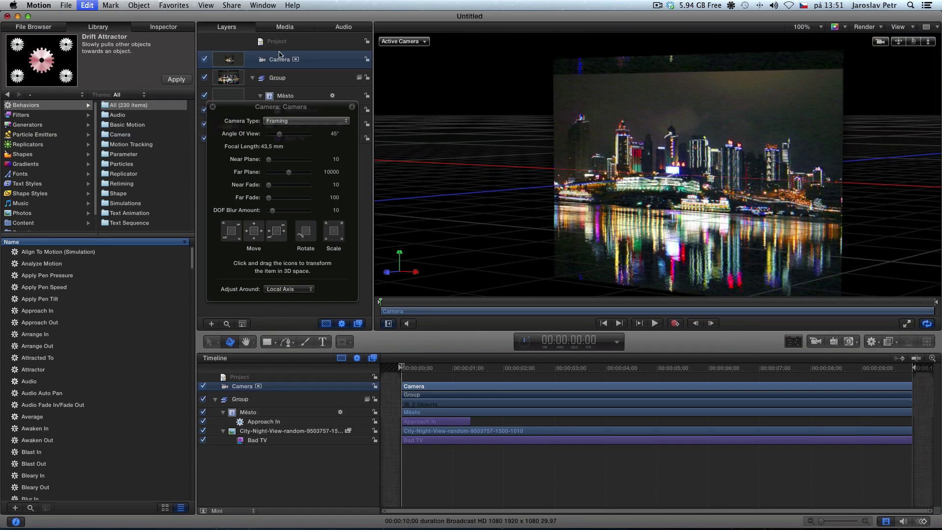
pyautogui.press('Delete')
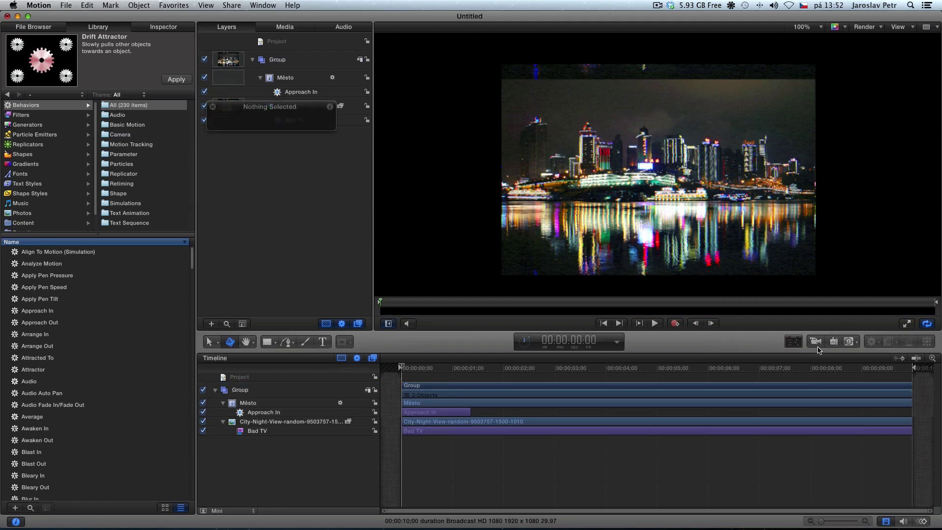
pyautogui.press('super+z')
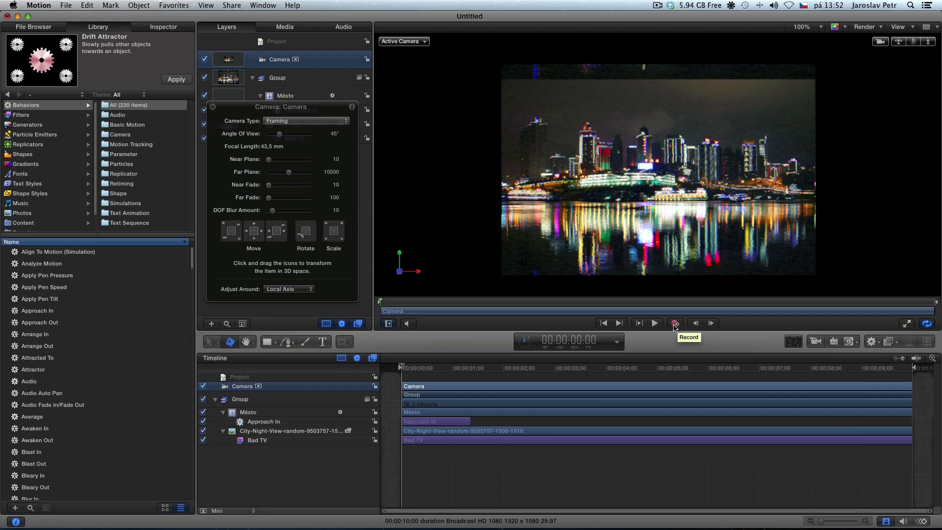
# Step: Turn on keyframe recording and move and rotate the camera at 00:00:00:00 into an angled starting view
pyautogui.click(674, 324)
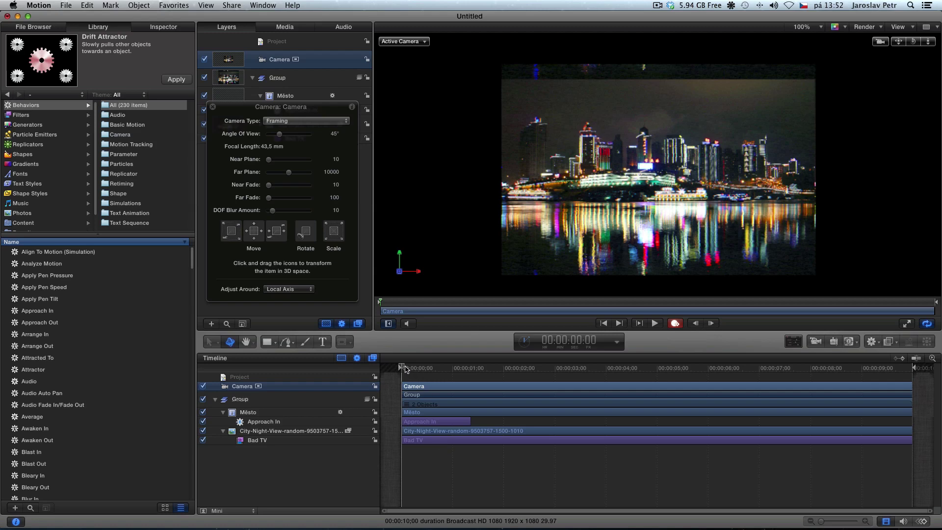
pyautogui.moveTo(404, 369)
pyautogui.mouseDown()
pyautogui.moveTo(439, 368)
pyautogui.moveTo(390, 372)
pyautogui.mouseUp()
pyautogui.moveTo(279, 238); pyautogui.dragTo(284, 268)
pyautogui.moveTo(254, 234); pyautogui.dragTo(261, 236)
pyautogui.moveTo(318, 233); pyautogui.dragTo(287, 233)
pyautogui.moveTo(255, 231); pyautogui.dragTo(238, 251)
# Step: Rotate the camera into a tilted view at 00:00:02:12 and play back its animation from the start
pyautogui.moveTo(427, 368); pyautogui.dragTo(525, 376)
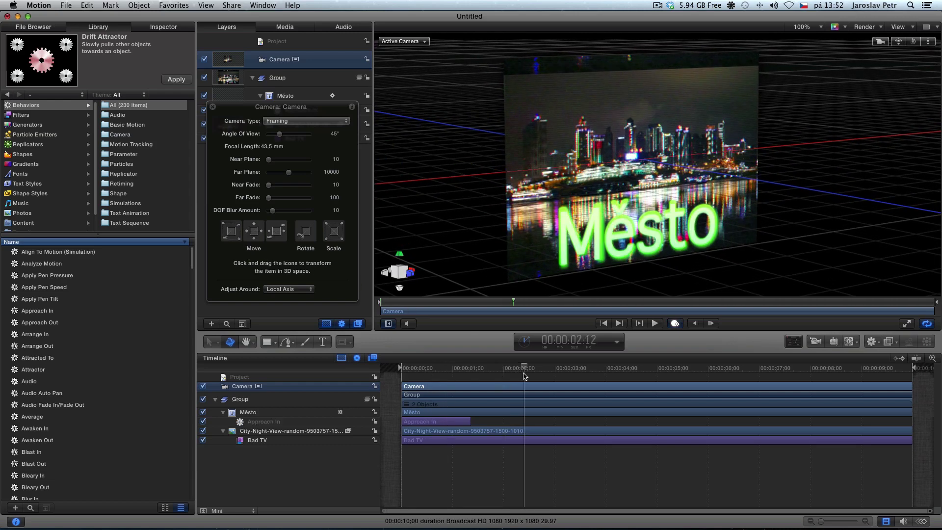
pyautogui.moveTo(304, 238); pyautogui.dragTo(342, 223)
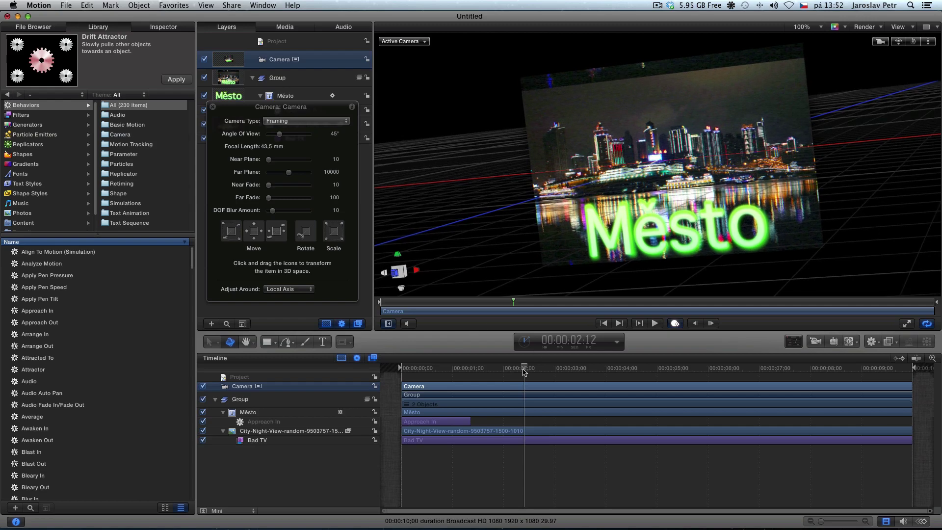
pyautogui.moveTo(524, 372); pyautogui.dragTo(392, 373)
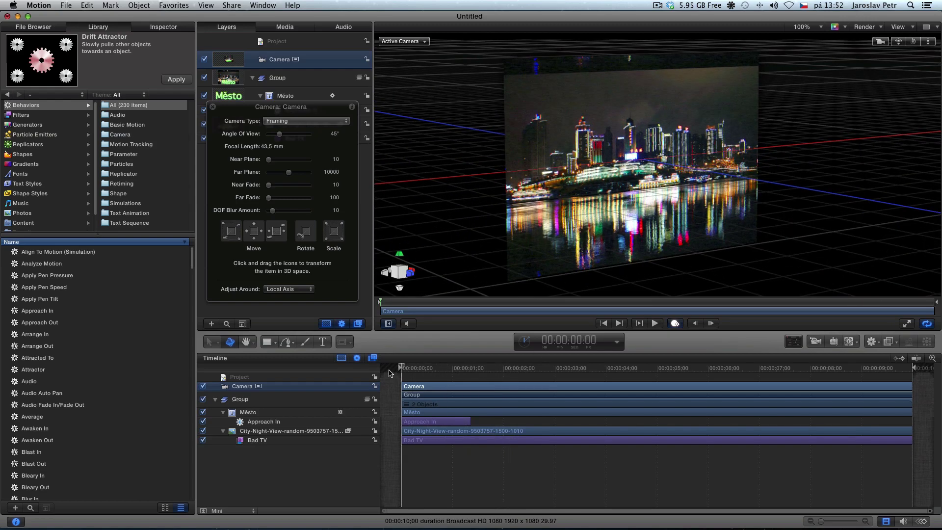
pyautogui.press('space')
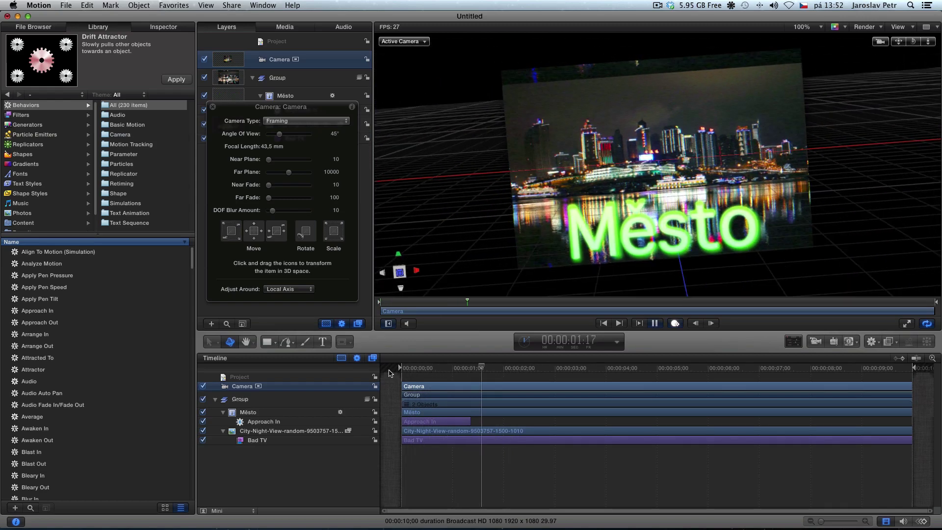
pyautogui.press('space')
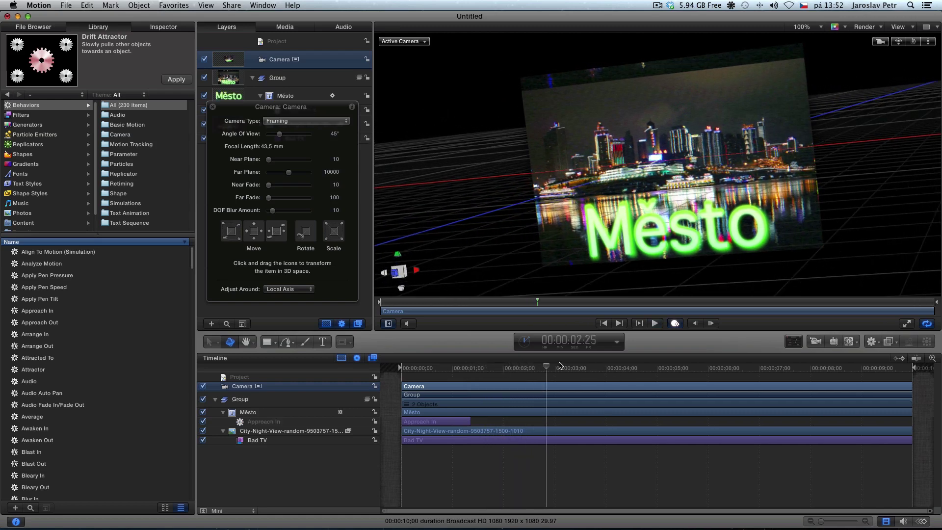
# Step: Add a light to the scene at 00:00:03:05, keeping its type as Point
pyautogui.moveTo(543, 371); pyautogui.dragTo(563, 370)
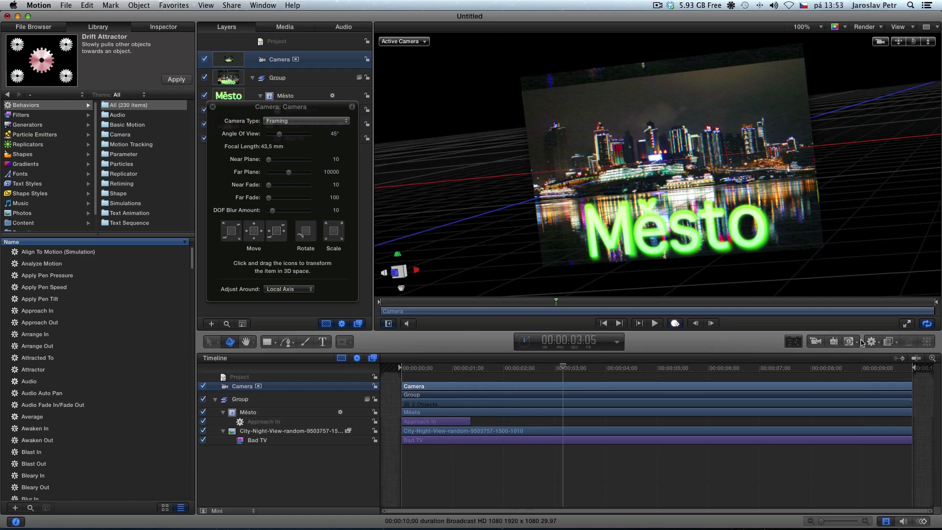
pyautogui.click(832, 342)
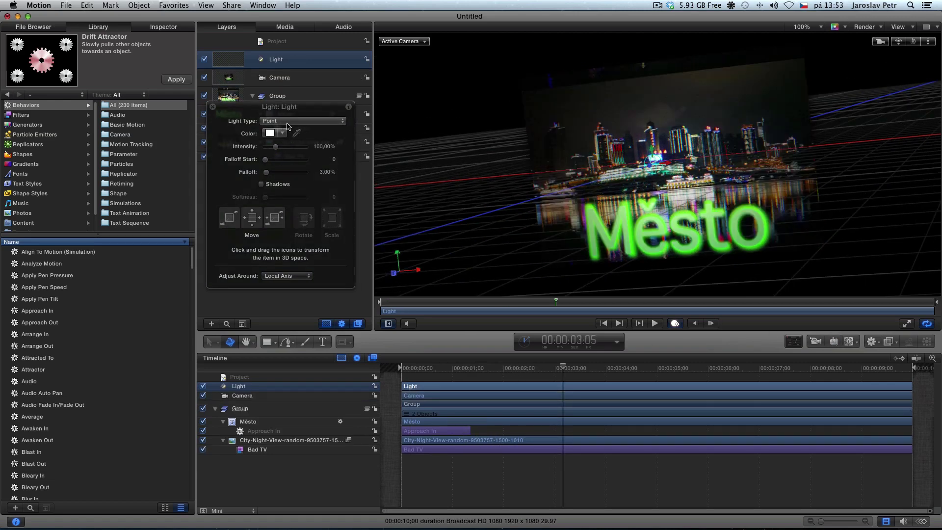
pyautogui.click(288, 122)
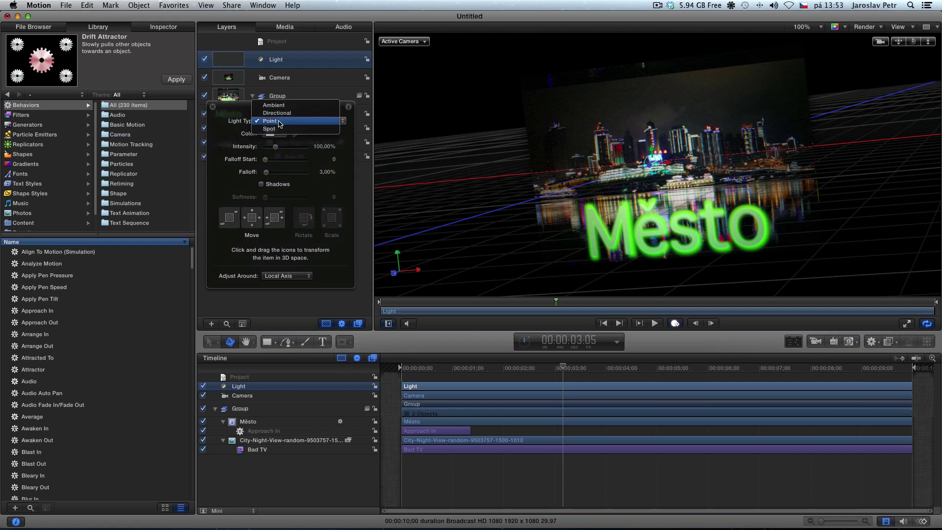
pyautogui.click(230, 112)
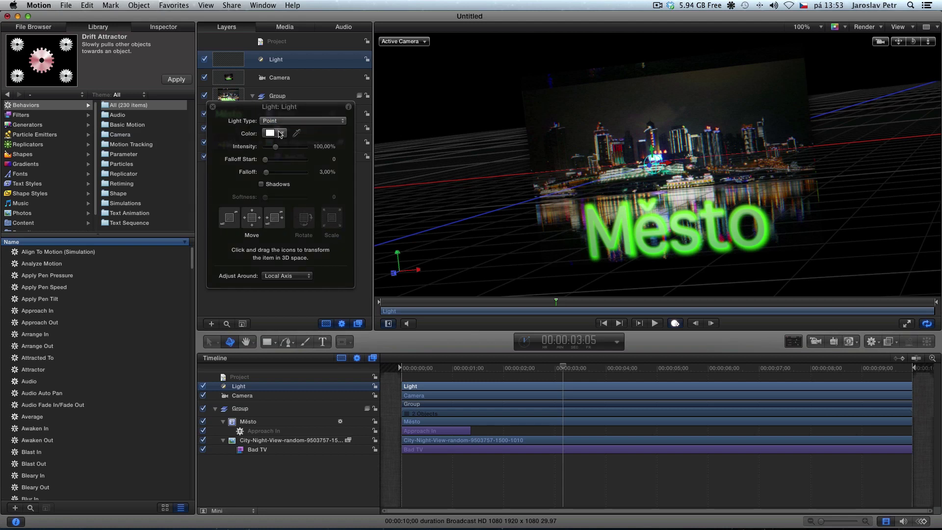
# Step: Try a green tint on the light, return it to white and set its intensity to 226.04%
pyautogui.click(282, 135)
pyautogui.moveTo(279, 151); pyautogui.dragTo(296, 165)
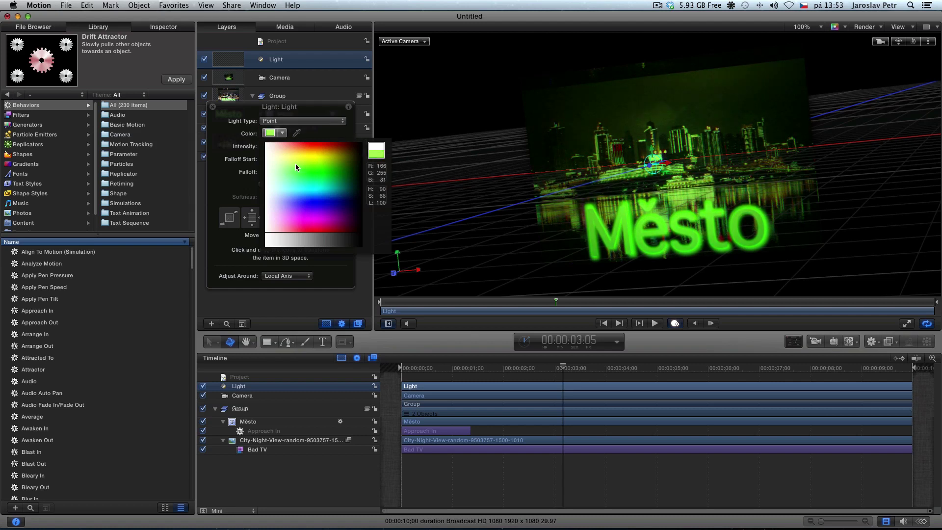
pyautogui.moveTo(295, 165)
pyautogui.mouseDown()
pyautogui.moveTo(273, 217)
pyautogui.moveTo(268, 153)
pyautogui.moveTo(294, 150)
pyautogui.mouseUp()
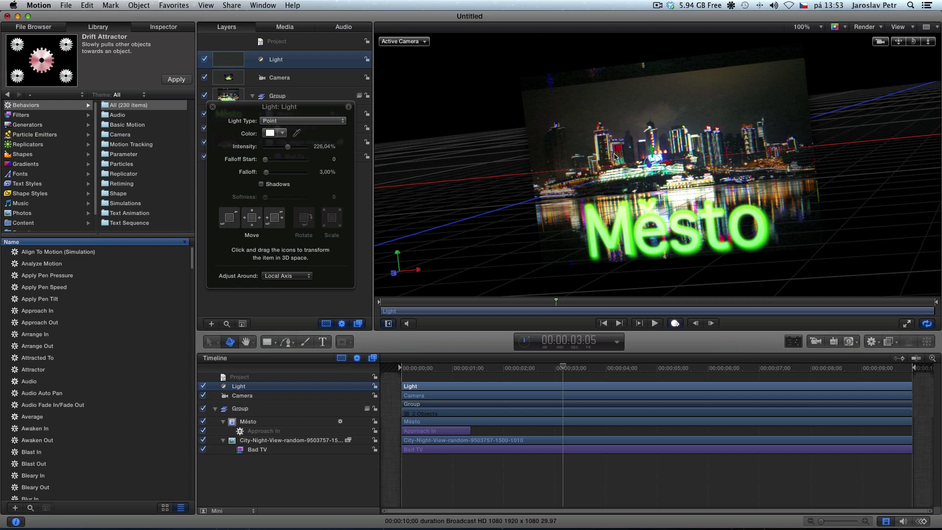
# Step: Keyframe the light's position near the image's right side at 00:00:03:05 and near its centre at the start
pyautogui.moveTo(668, 164); pyautogui.dragTo(777, 173)
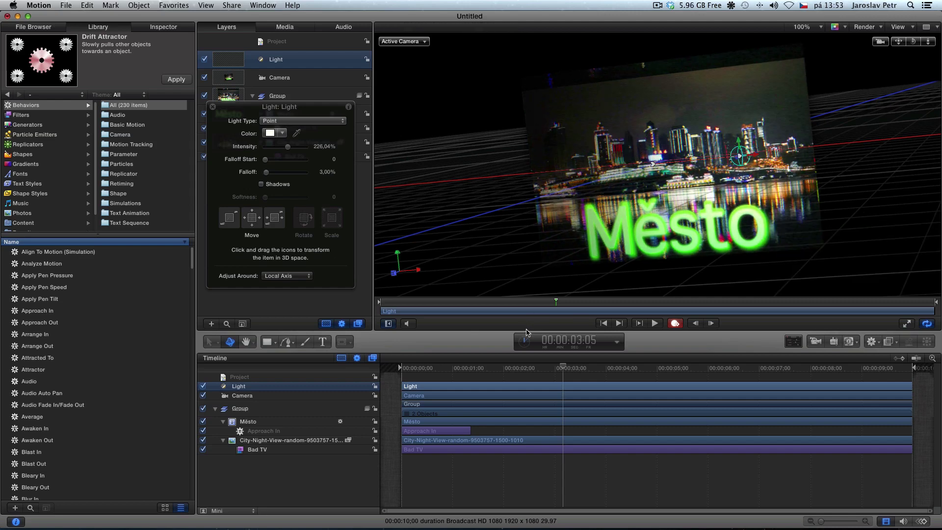
pyautogui.moveTo(562, 368); pyautogui.dragTo(392, 382)
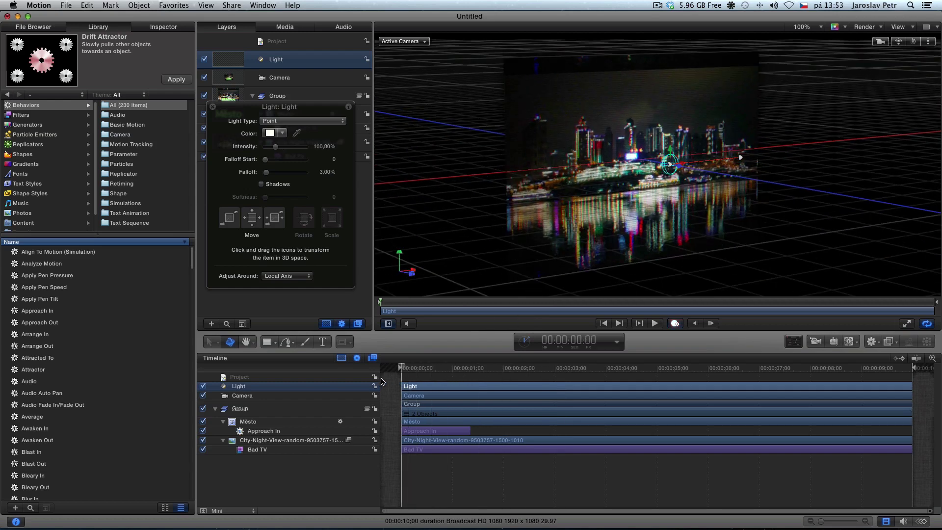
pyautogui.press('a')
pyautogui.moveTo(676, 158); pyautogui.dragTo(565, 209)
pyautogui.moveTo(599, 141); pyautogui.dragTo(680, 172)
# Step: Set the light's intensity to 344.16% at 00:00:01:09 and enable its shadows with a softness of 8
pyautogui.moveTo(409, 367); pyautogui.dragTo(468, 368)
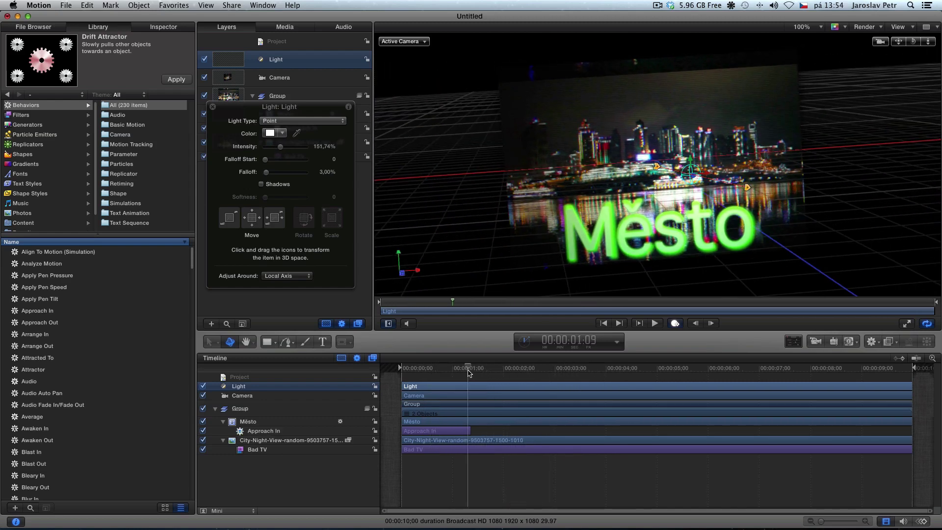
pyautogui.moveTo(282, 149); pyautogui.dragTo(302, 149)
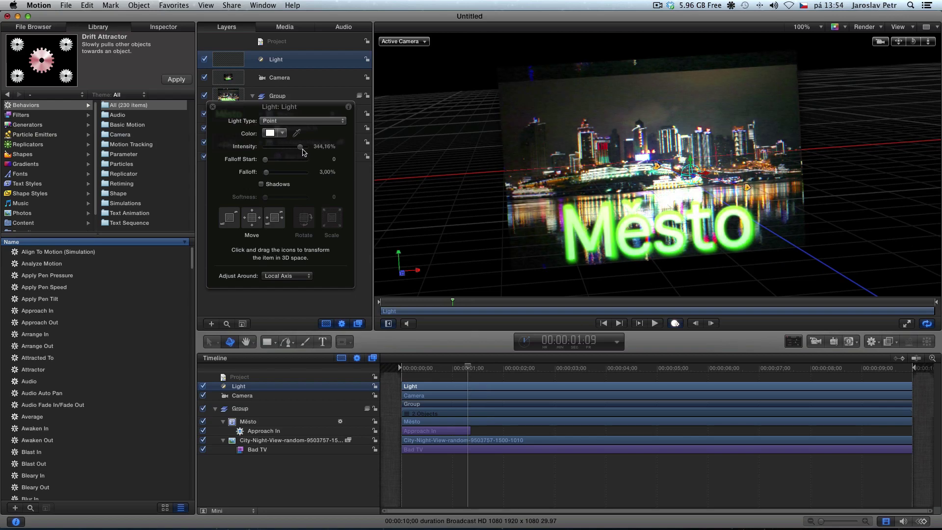
pyautogui.moveTo(466, 369); pyautogui.dragTo(385, 372)
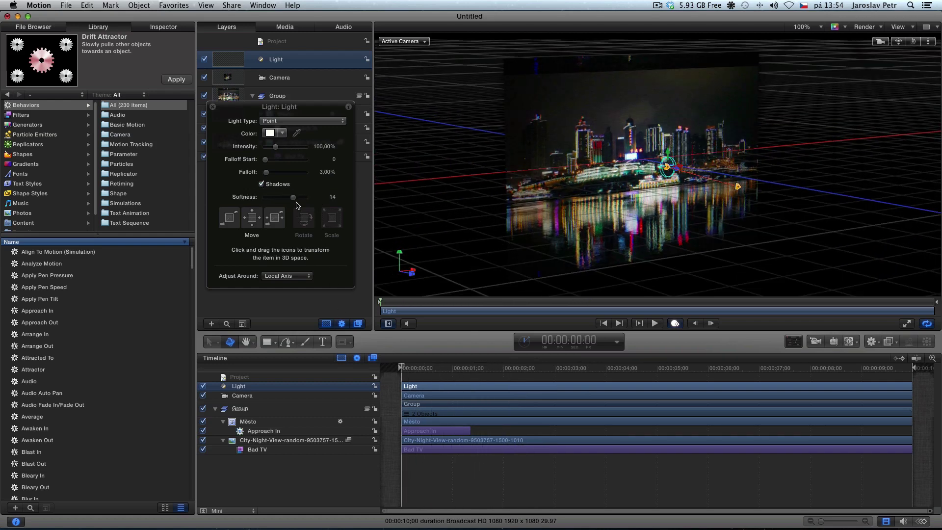
# Step: Play back the camera and light animation from the start
pyautogui.press('space')
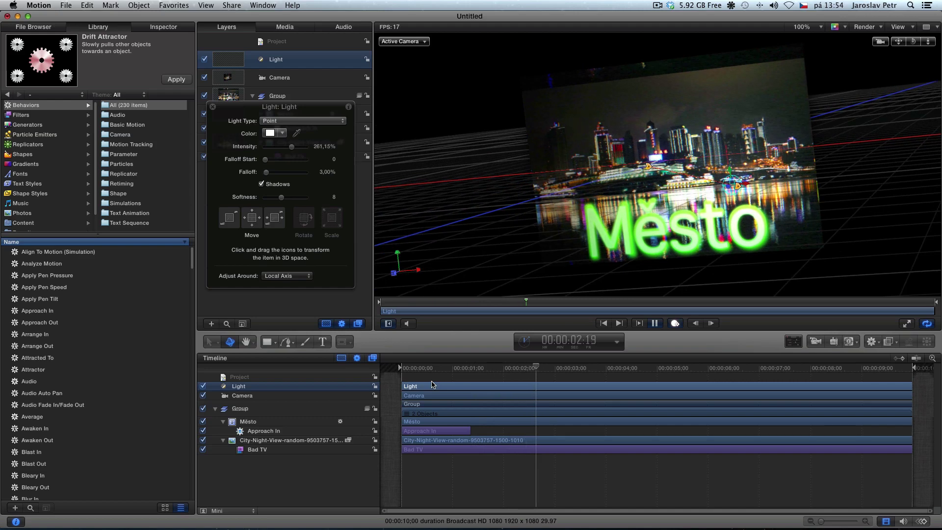
pyautogui.press('space')
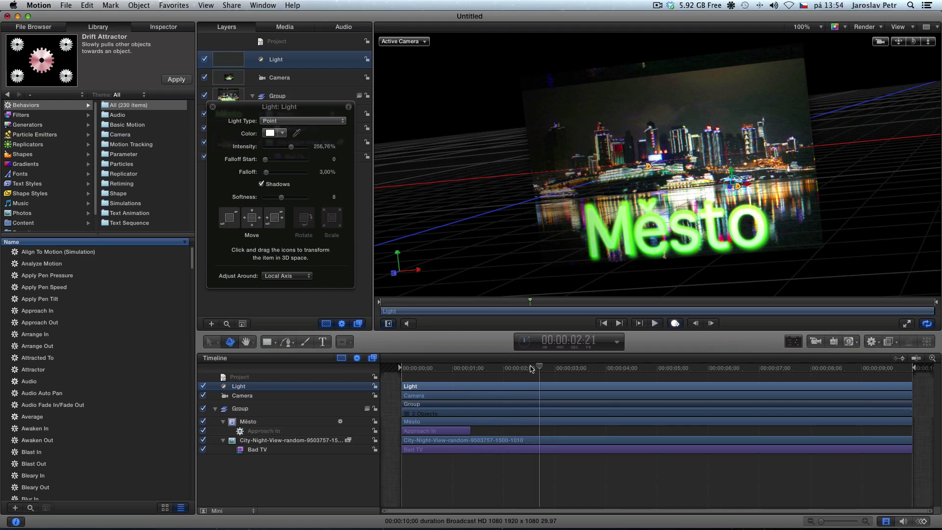
pyautogui.press('space')
pyautogui.press('space')
# Step: Move and orbit the camera at 00:00:03:22 to a view from behind the image and the "Město" title
pyautogui.click(421, 397)
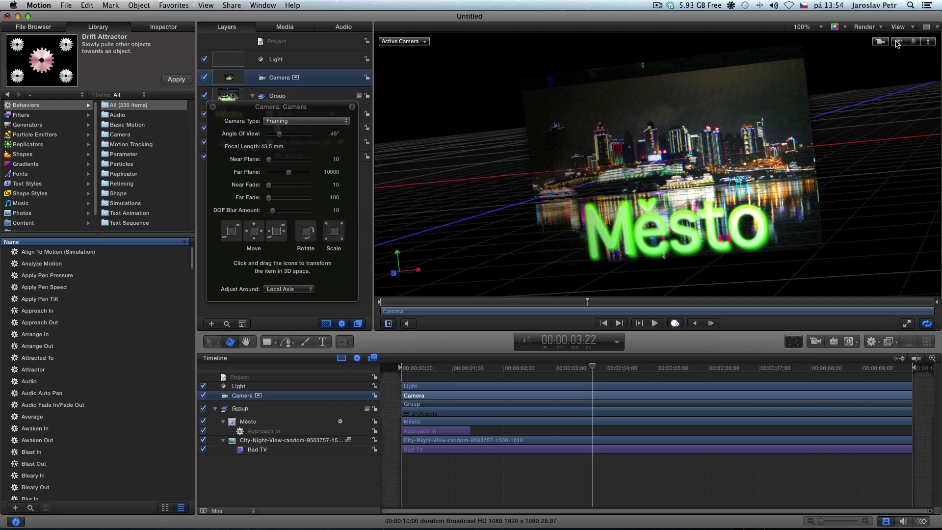
pyautogui.press('a')
pyautogui.moveTo(897, 44); pyautogui.dragTo(824, 50)
pyautogui.moveTo(913, 41); pyautogui.dragTo(838, 138)
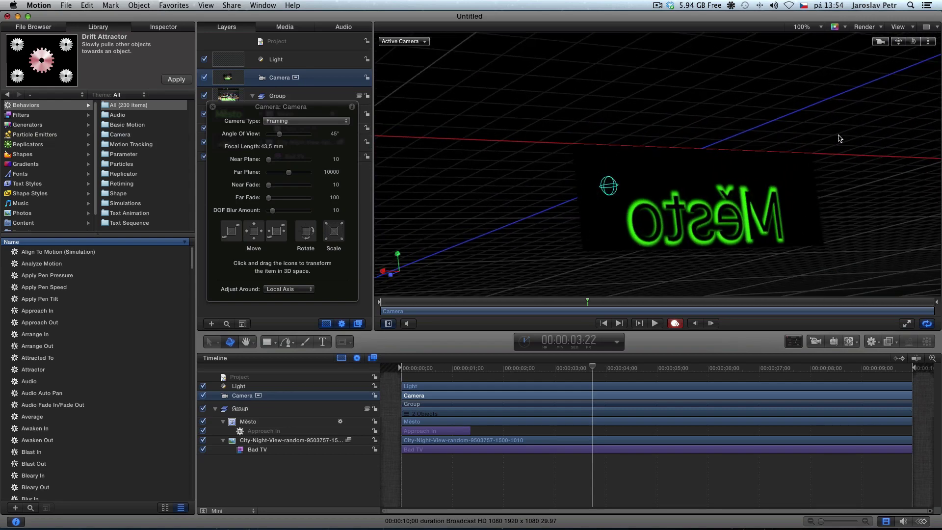
pyautogui.click(675, 323)
# Step: Play back the extended camera move from the start, then scrub through its first second in the timeline
pyautogui.moveTo(592, 367); pyautogui.dragTo(400, 388)
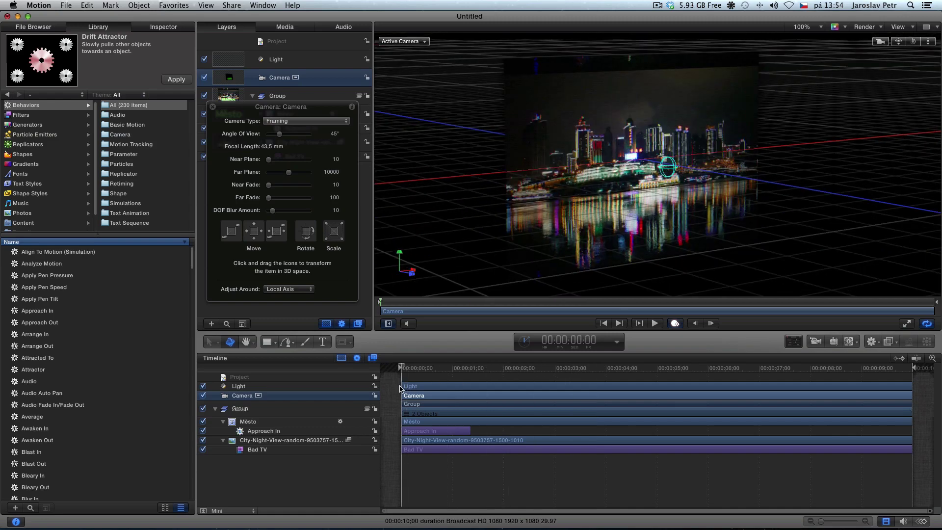
pyautogui.press('space')
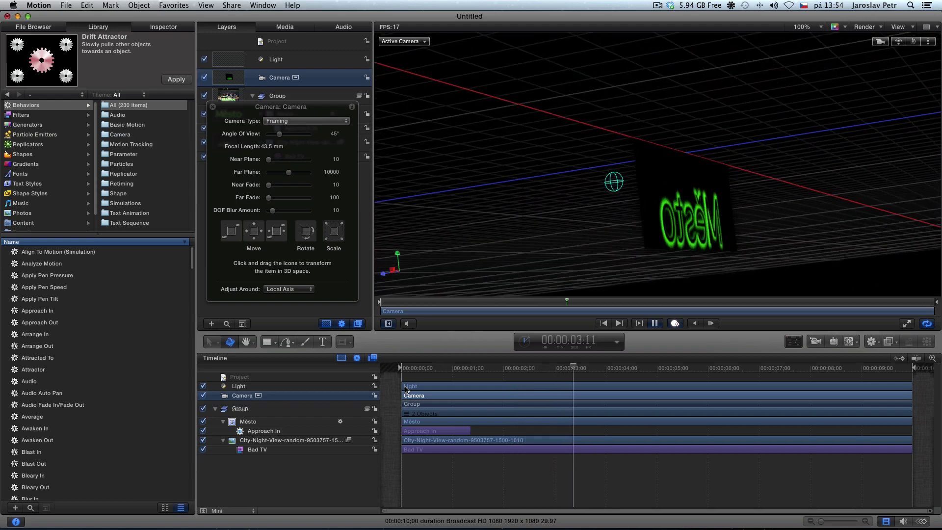
pyautogui.press('space')
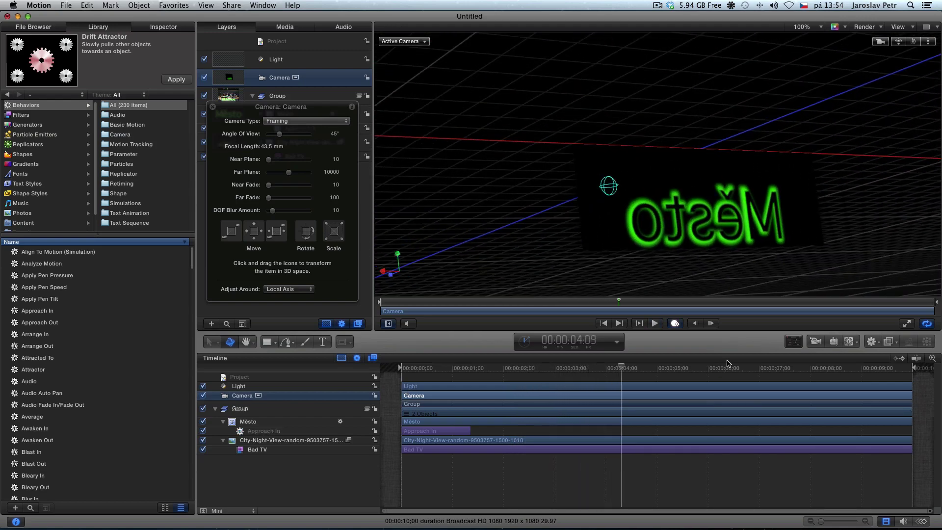
pyautogui.moveTo(720, 368); pyautogui.dragTo(353, 372)
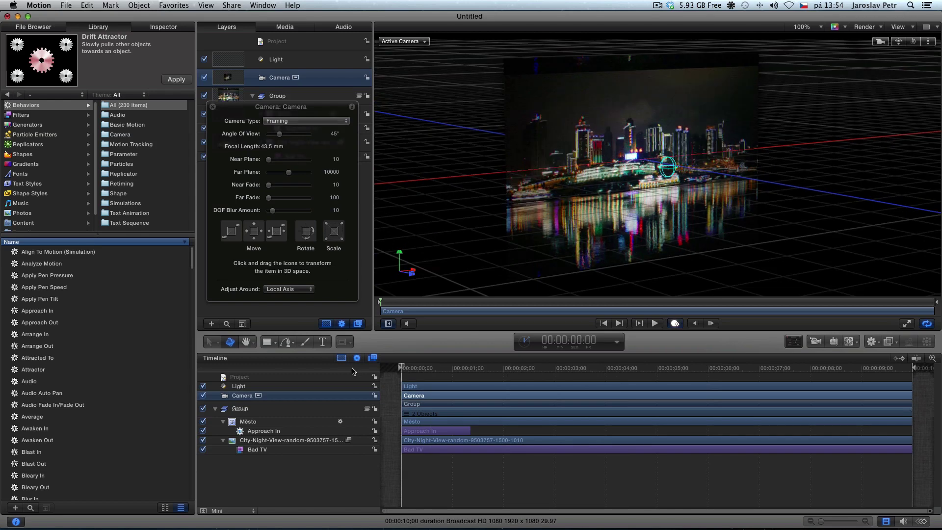
pyautogui.moveTo(412, 369)
pyautogui.mouseDown()
pyautogui.moveTo(642, 371)
pyautogui.moveTo(401, 375)
pyautogui.mouseUp()
pyautogui.moveTo(425, 371); pyautogui.dragTo(449, 371)
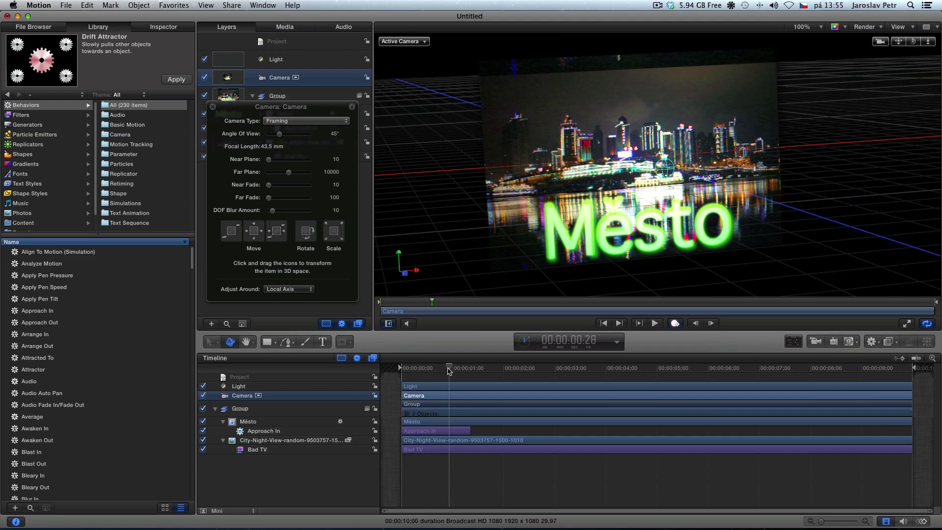